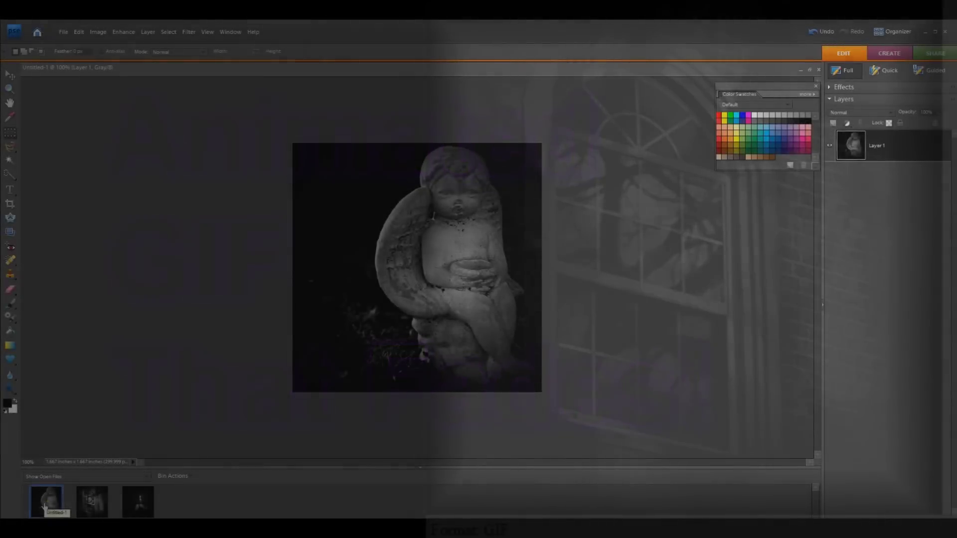
Look through the three photos, then set the statue photo to 500 × 500 pixels in Image Size
click(86, 502)
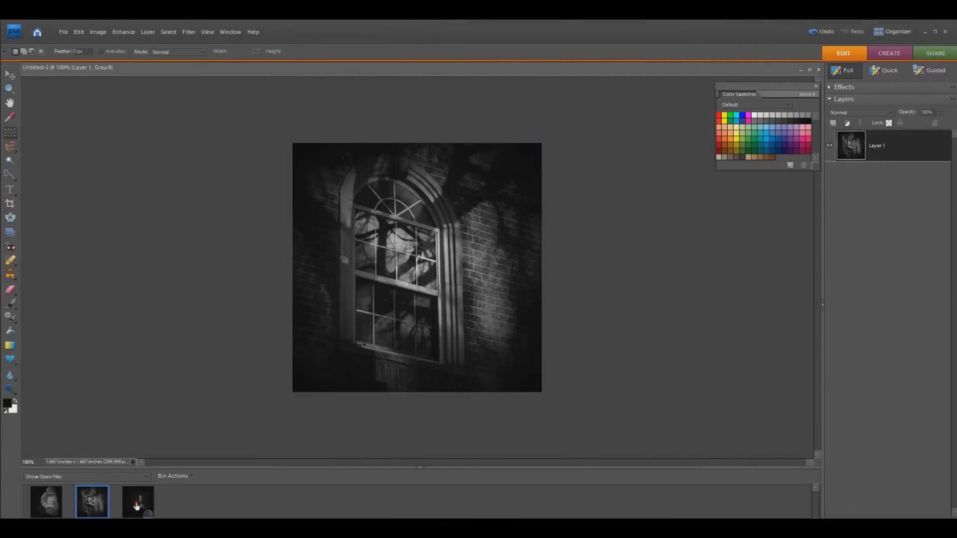
click(137, 506)
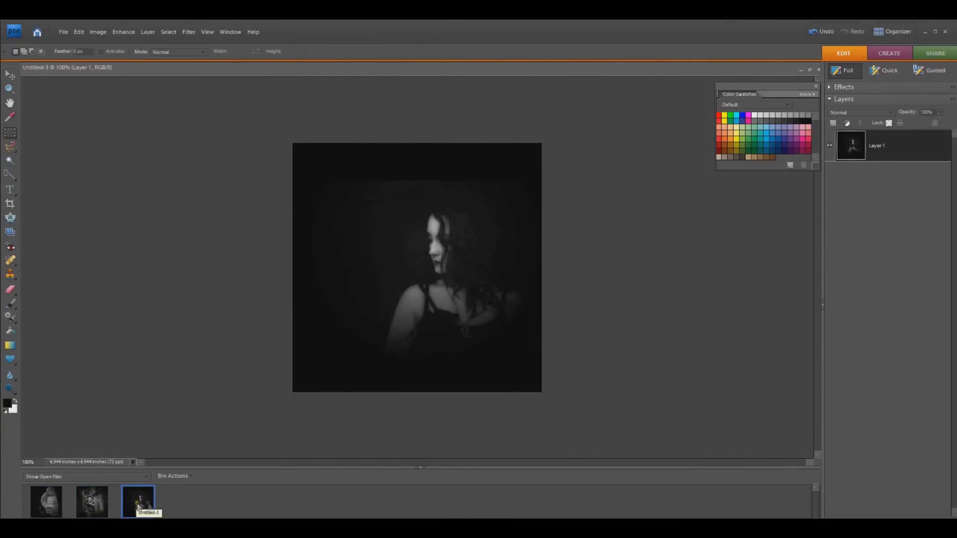
drag(138, 507, 185, 510)
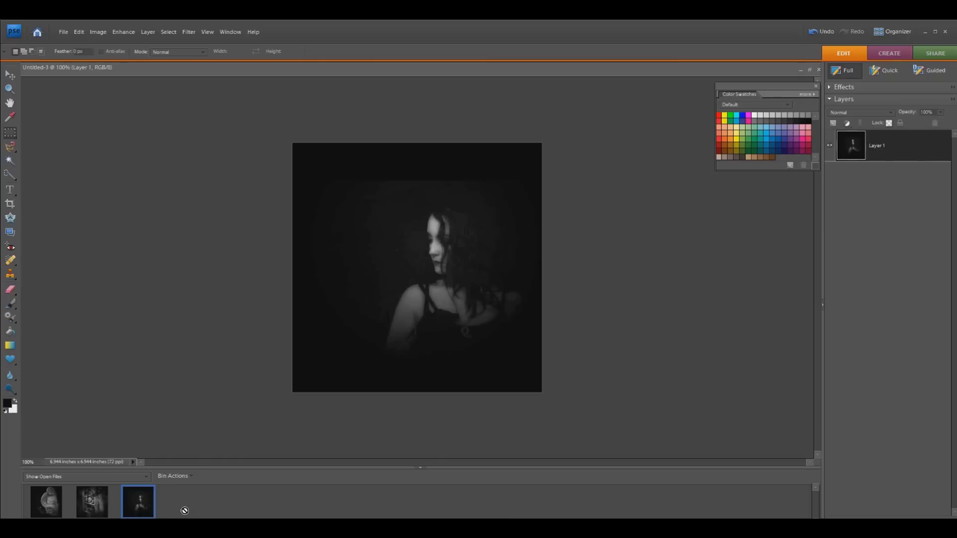
click(47, 507)
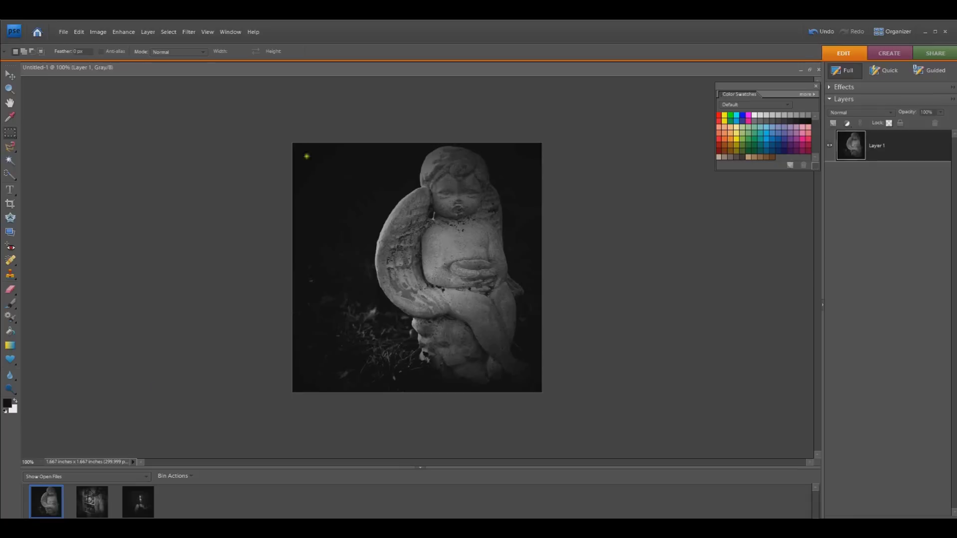
click(61, 31)
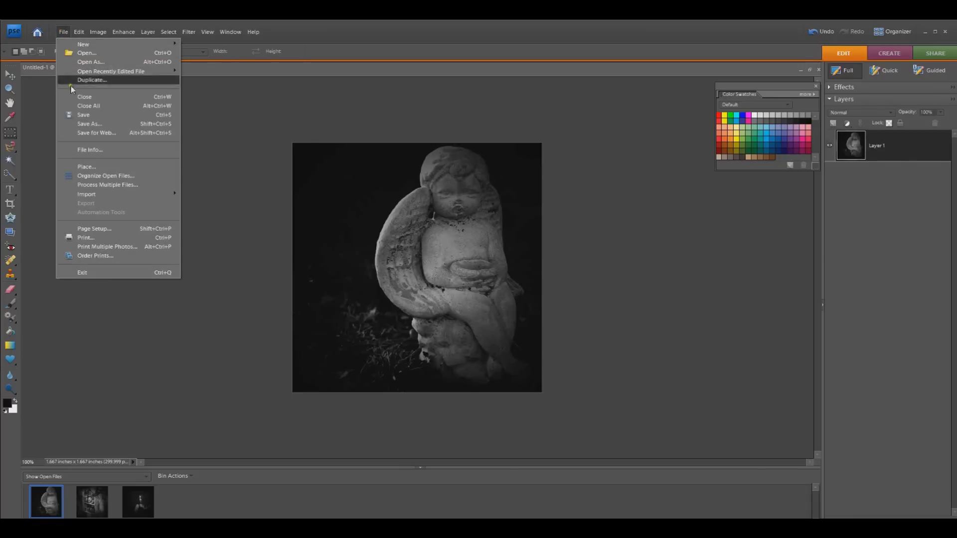
mouse_move(91, 32)
mouse_move(80, 85)
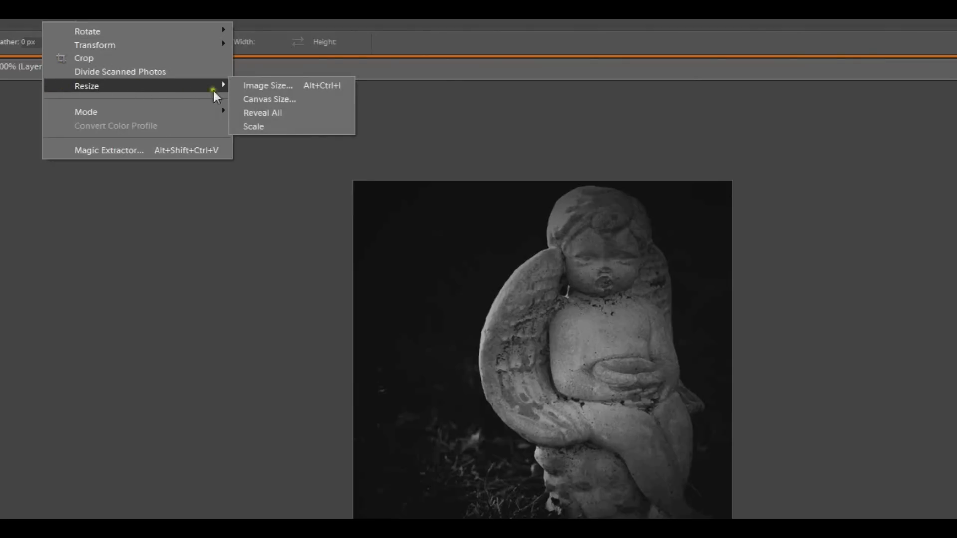
click(255, 86)
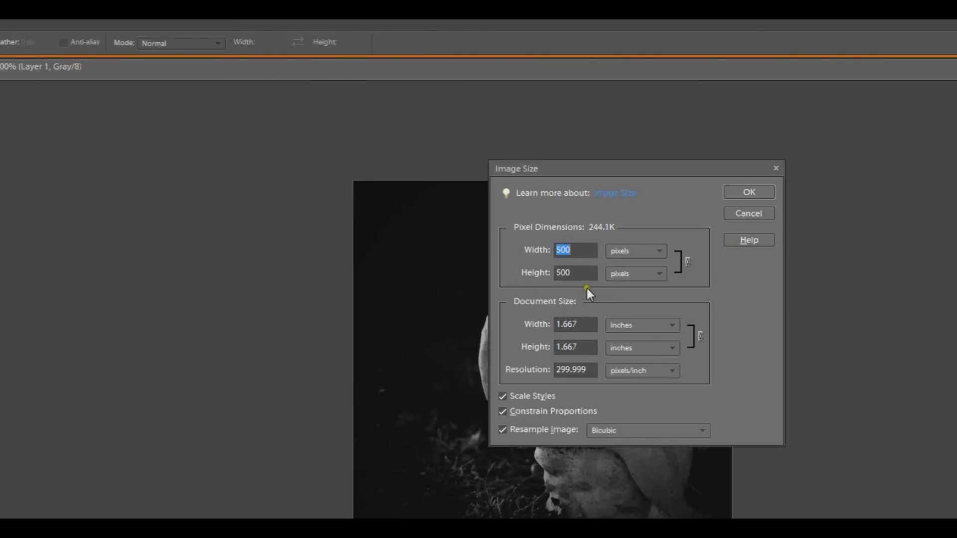
click(736, 189)
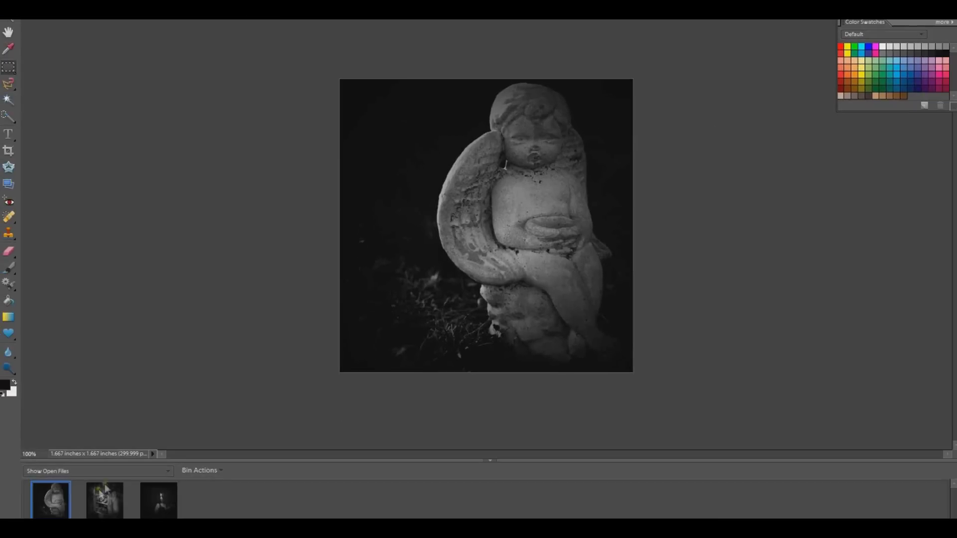
Set the window photo to 500 × 500 pixels
click(104, 493)
click(113, 34)
mouse_move(136, 94)
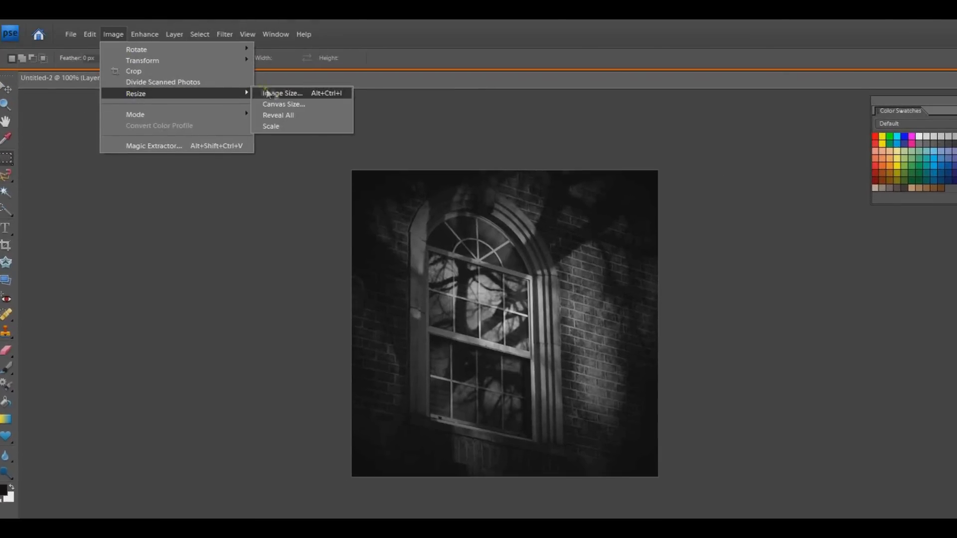
click(268, 93)
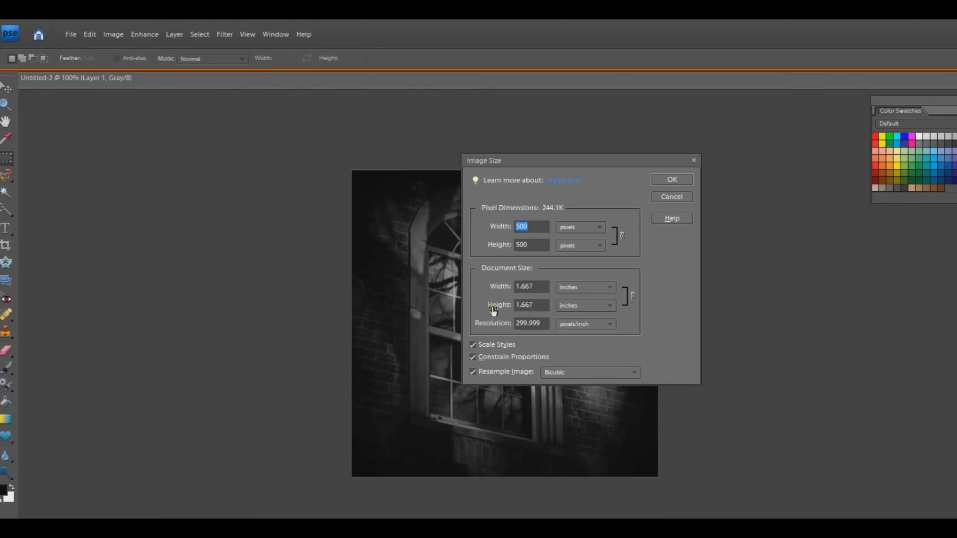
click(673, 180)
Set the woman portrait to 500 × 500 pixels
click(162, 537)
click(113, 33)
mouse_move(132, 90)
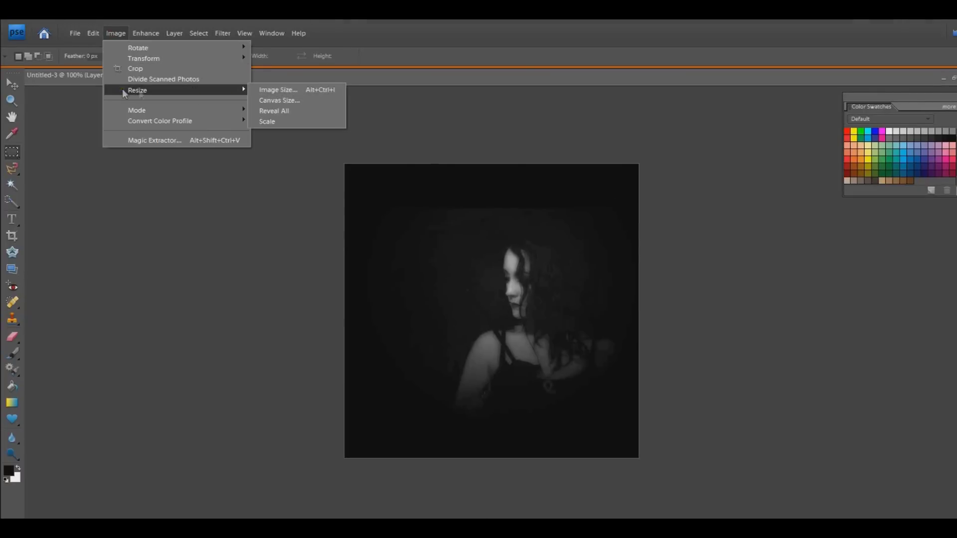
click(271, 89)
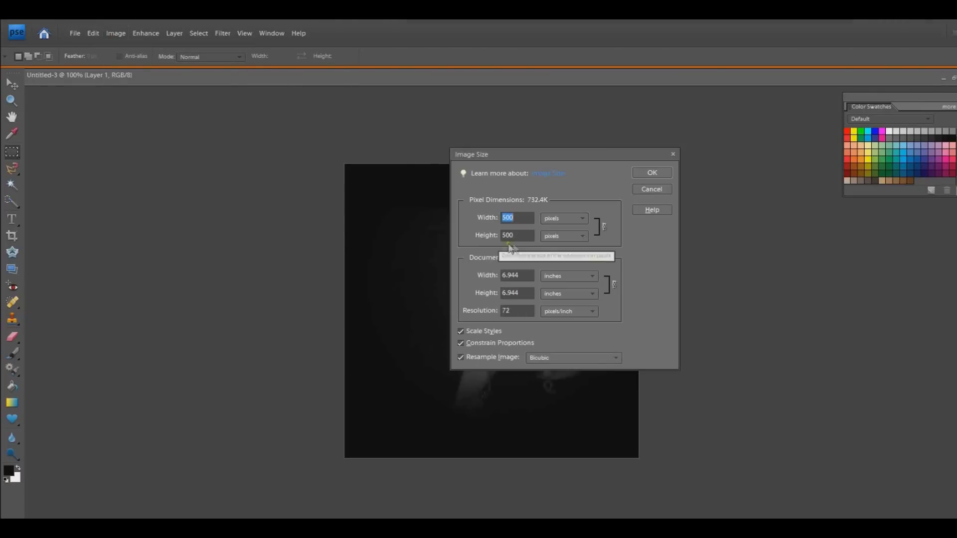
click(646, 172)
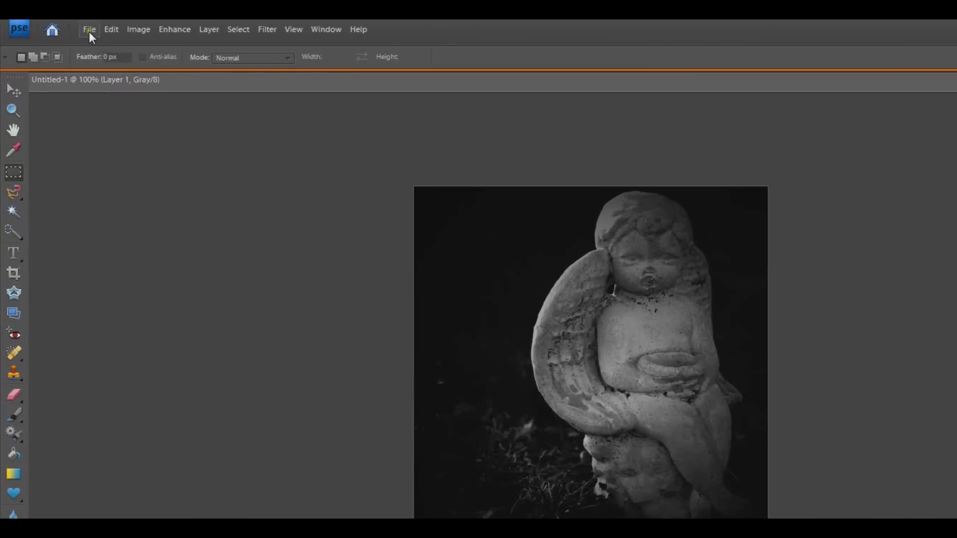
Create a transparent 500 × 500 px blank file and add Layer 2 and Layer 3 to it
click(64, 32)
mouse_move(92, 48)
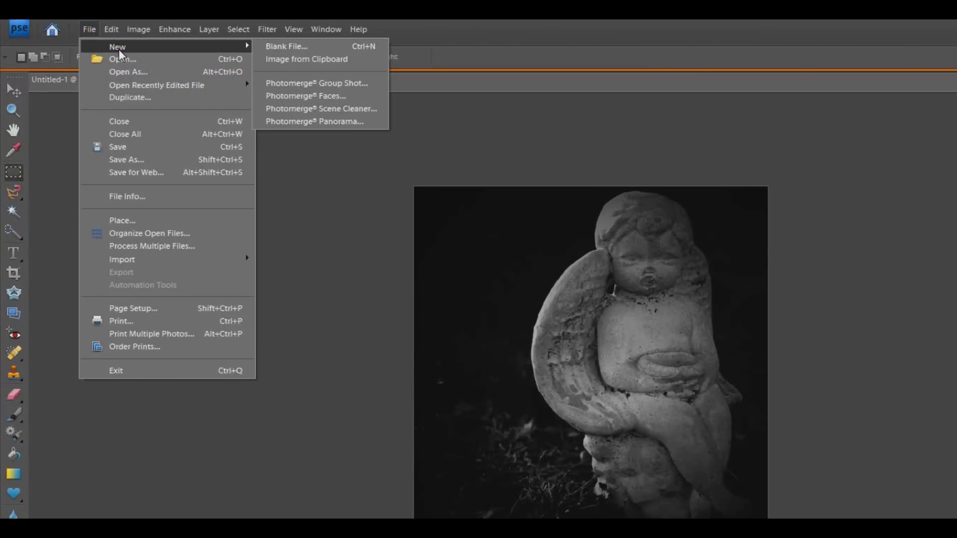
click(302, 47)
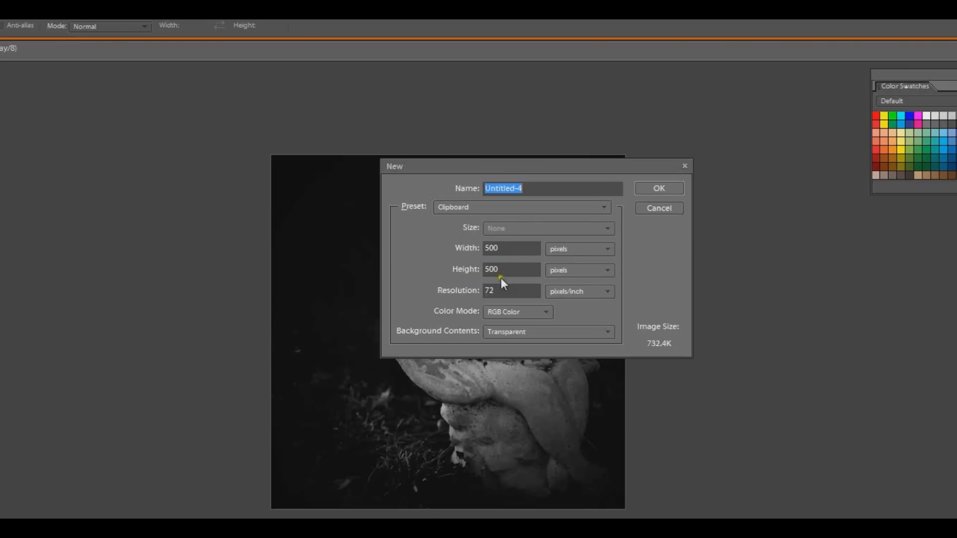
click(659, 189)
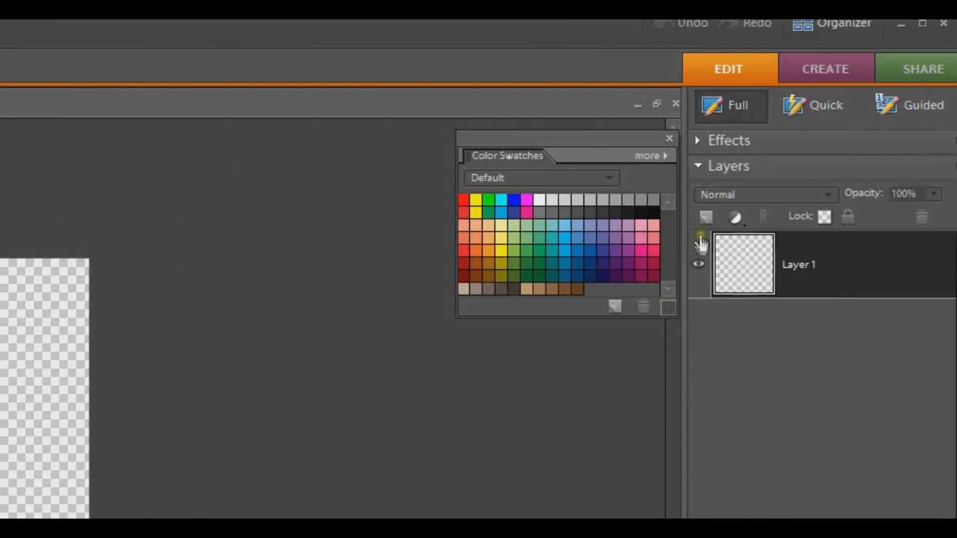
click(706, 218)
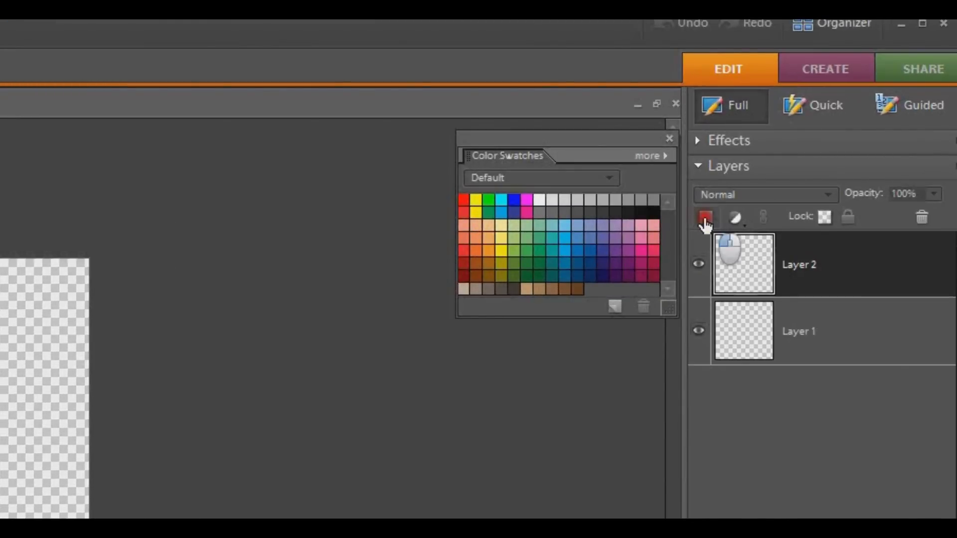
click(706, 218)
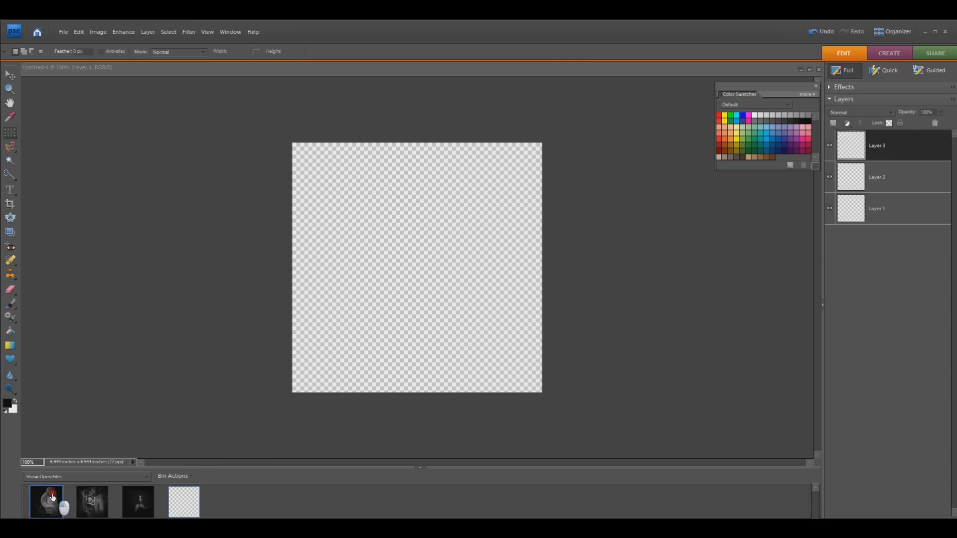
Paste the statue photo into Layer 3 of the new document
click(53, 498)
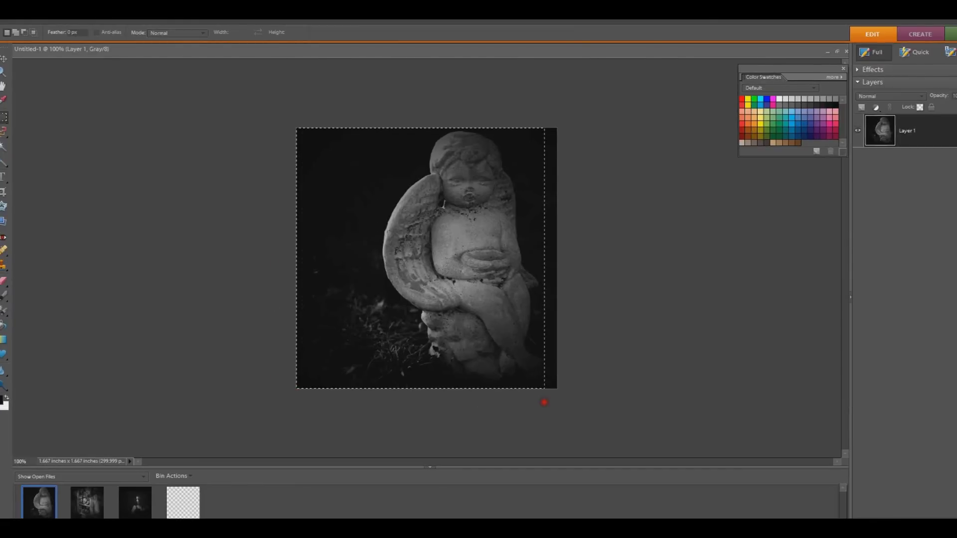
drag(545, 402, 615, 413)
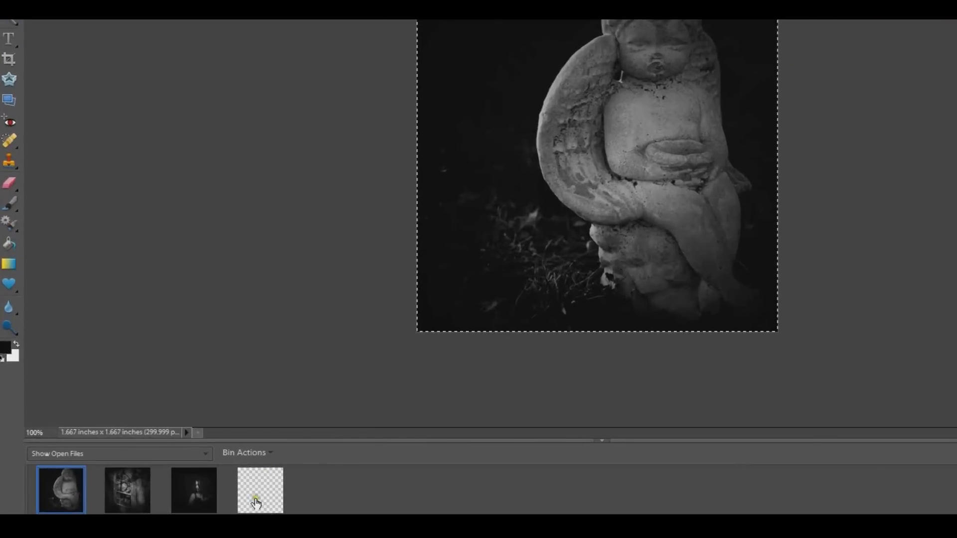
click(256, 500)
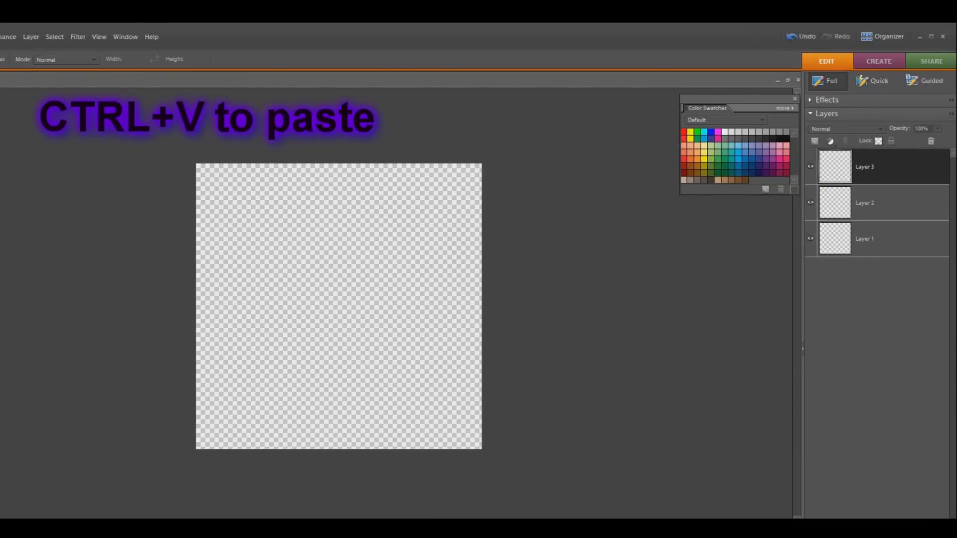
key(ctrl+v)
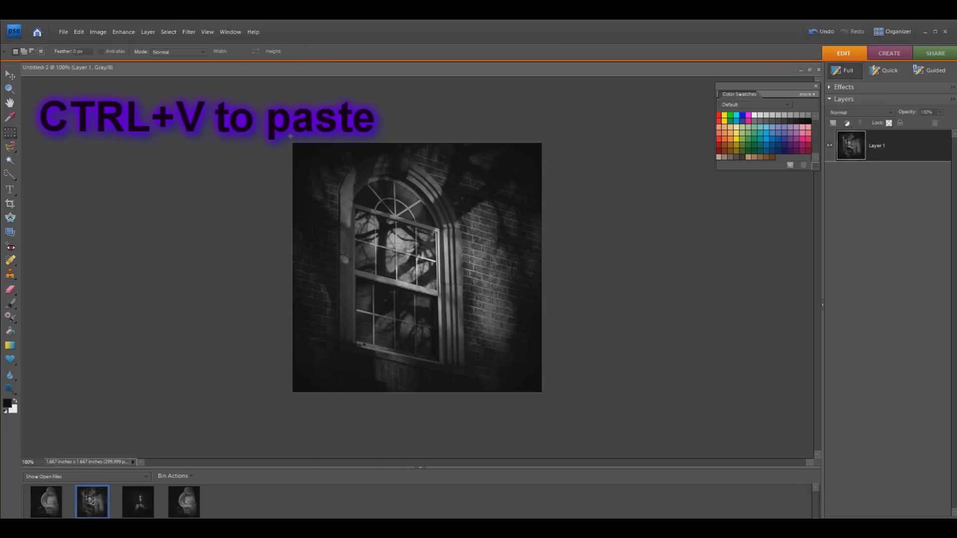
Bring the whole window photo into Layer 2 and hide the statue layer
key(ctrl+a)
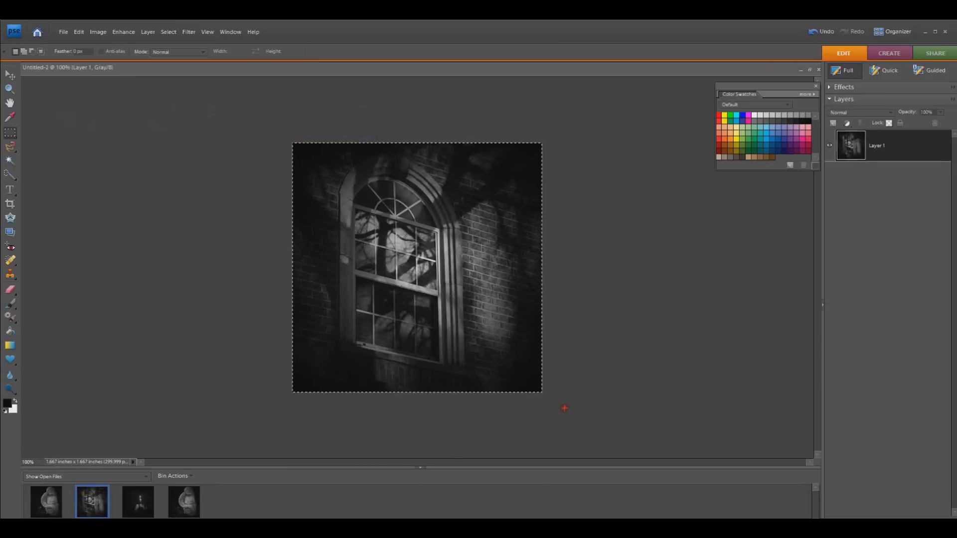
click(183, 502)
drag(901, 179, 489, 210)
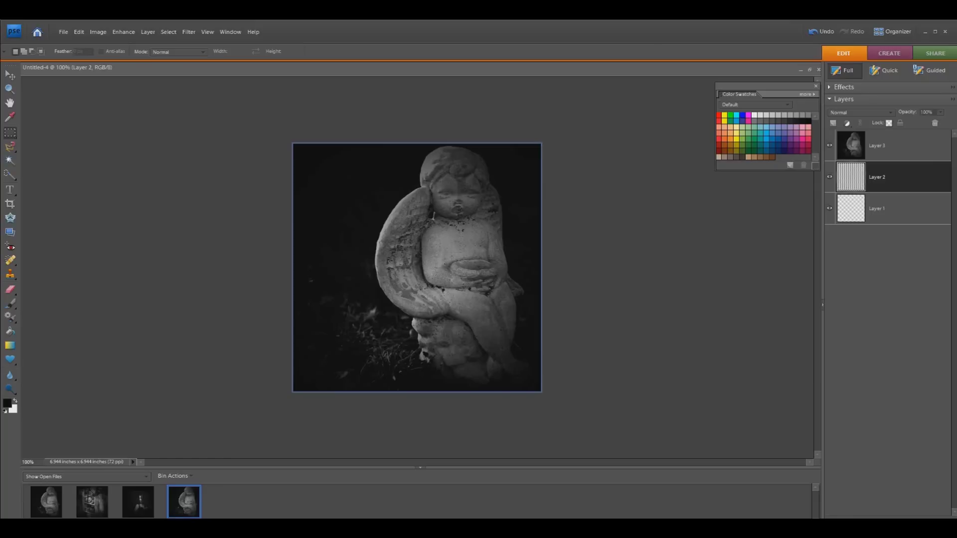
click(829, 148)
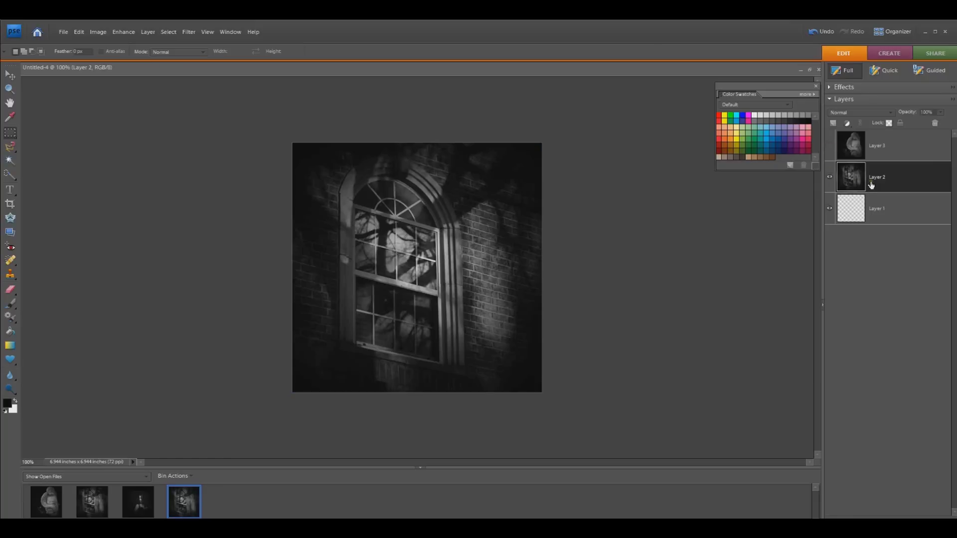
Bring the woman portrait into Layer 1, hiding the window layer
click(137, 513)
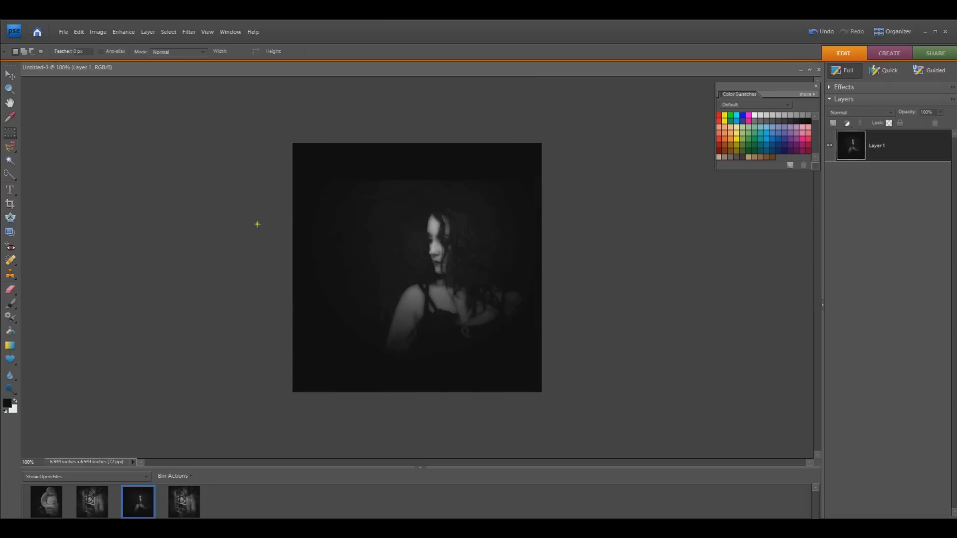
drag(273, 254, 604, 438)
click(186, 499)
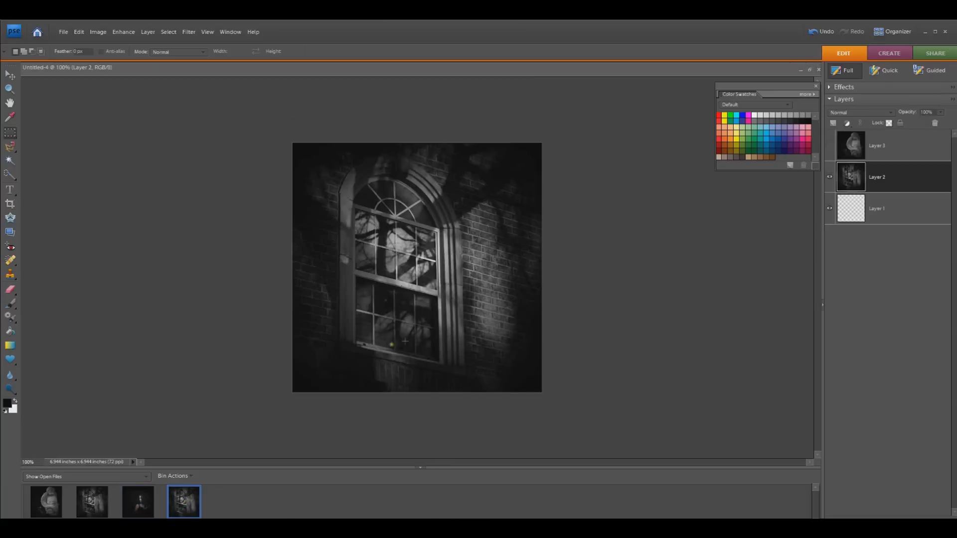
click(890, 209)
click(830, 177)
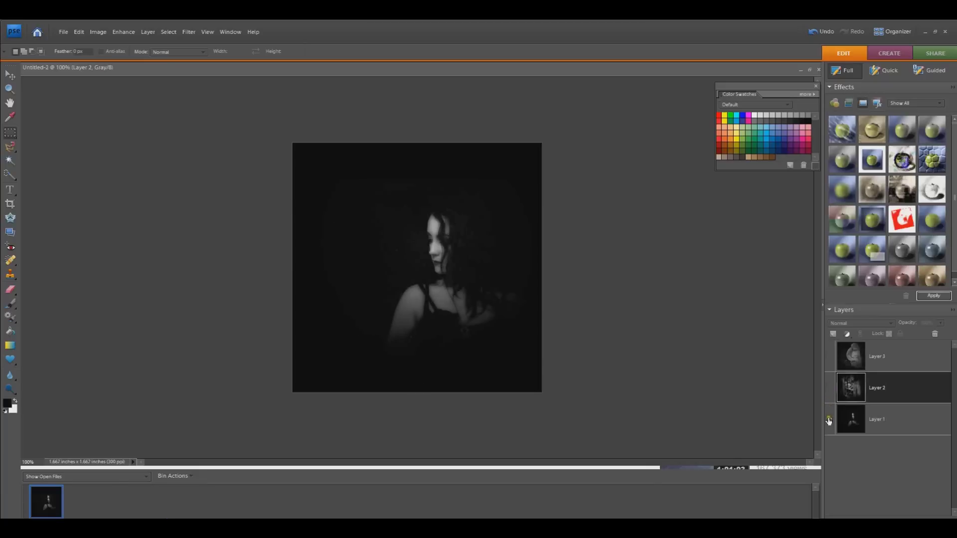
Show Layer 2 and Layer 3 again and select Layer 3
click(829, 389)
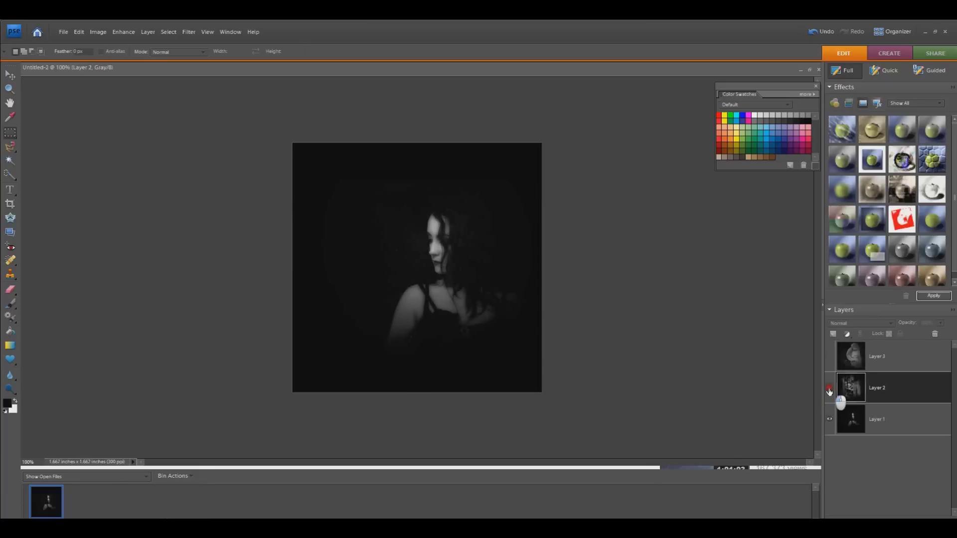
click(830, 357)
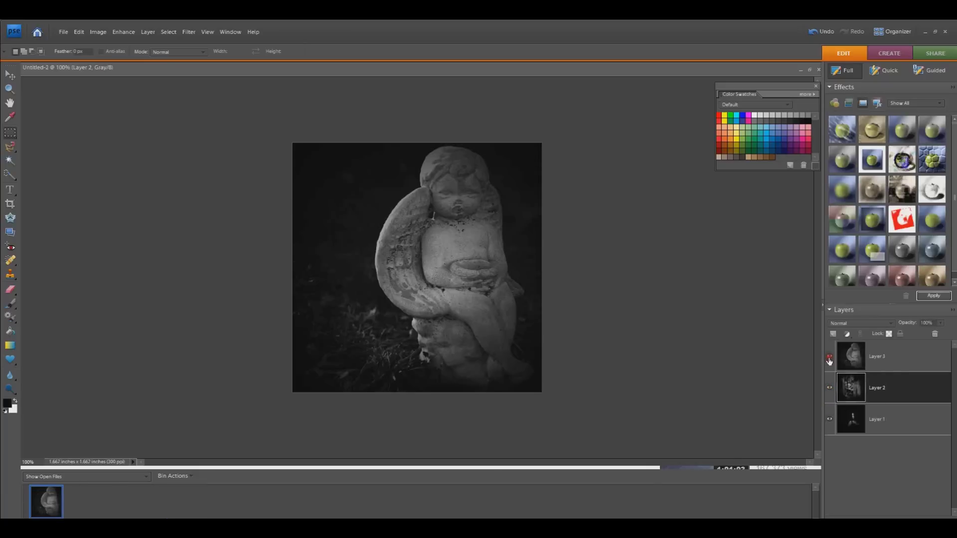
click(921, 361)
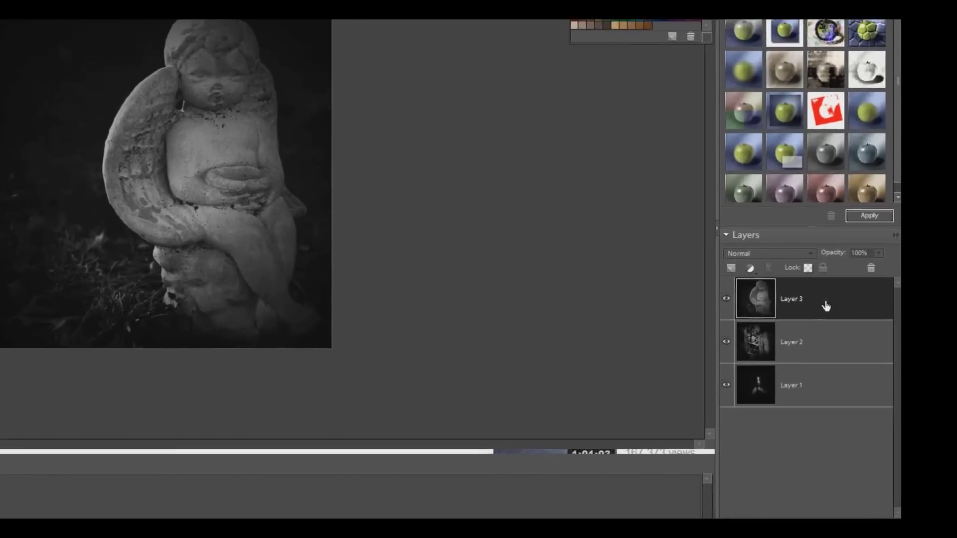
Duplicate Layer 3 twice, creating Layer 3 copy and Layer 3 copy 2
right_click(823, 299)
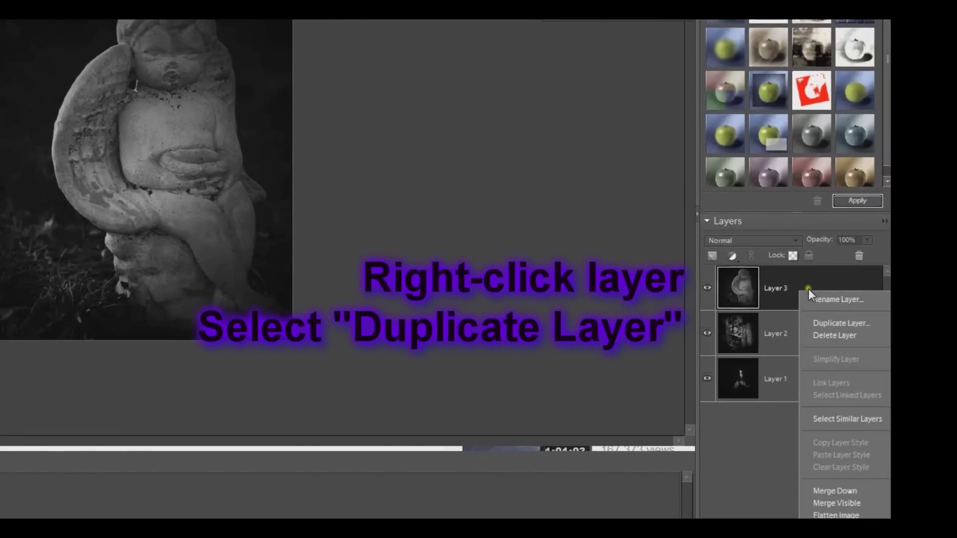
click(818, 324)
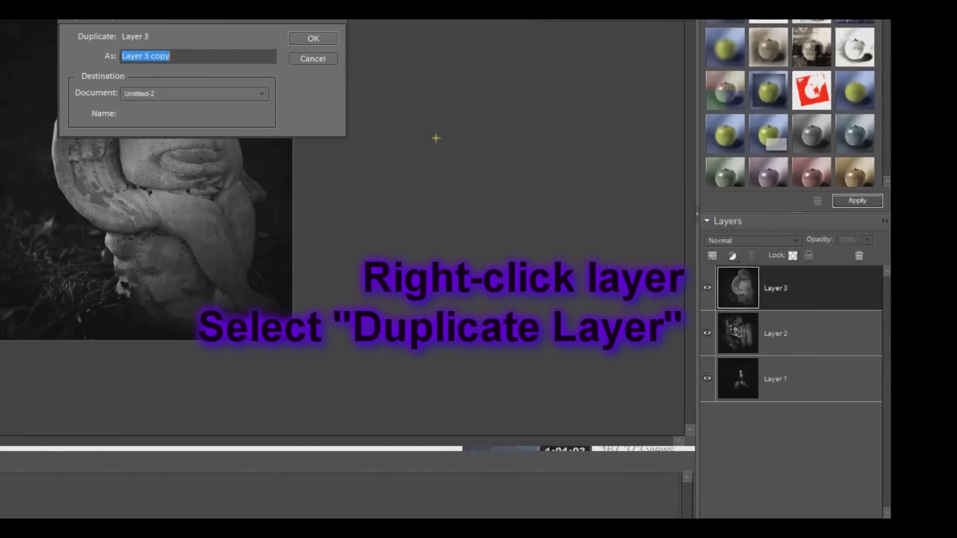
click(322, 35)
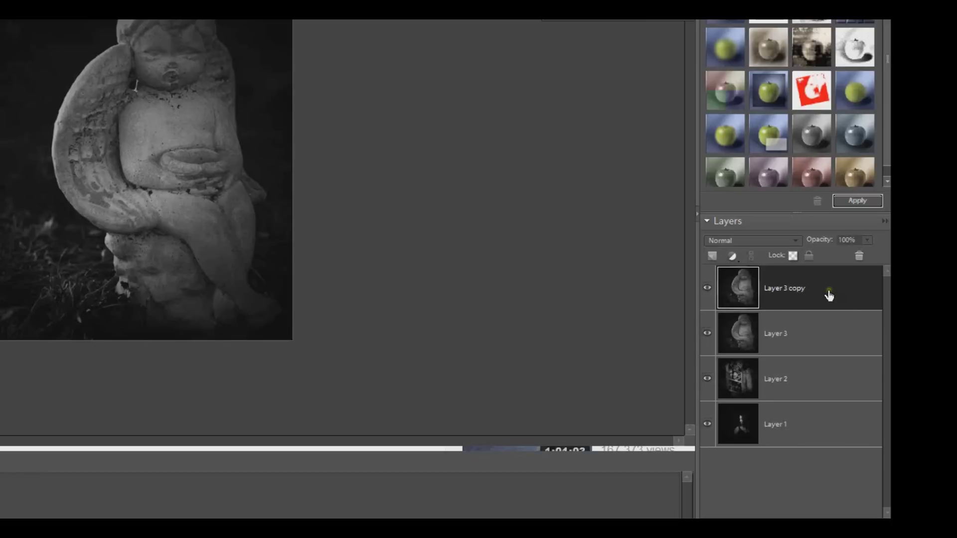
right_click(829, 295)
click(828, 324)
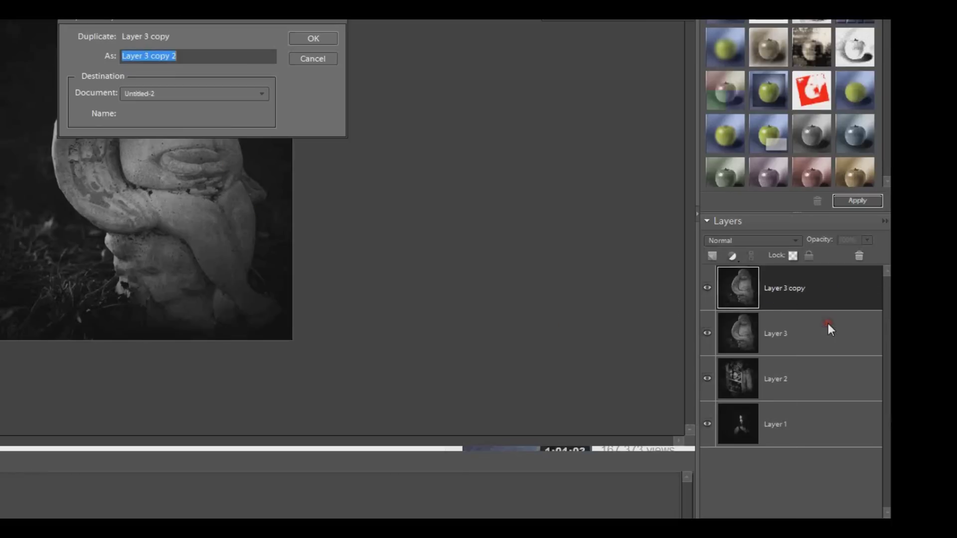
click(309, 36)
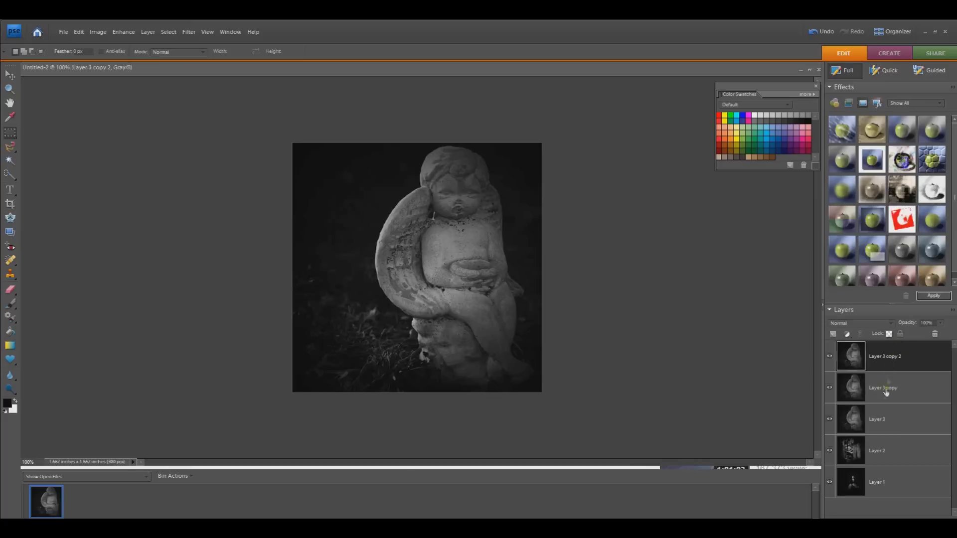
Duplicate Layer 2 twice, creating Layer 2 copy and Layer 2 copy 2
right_click(884, 451)
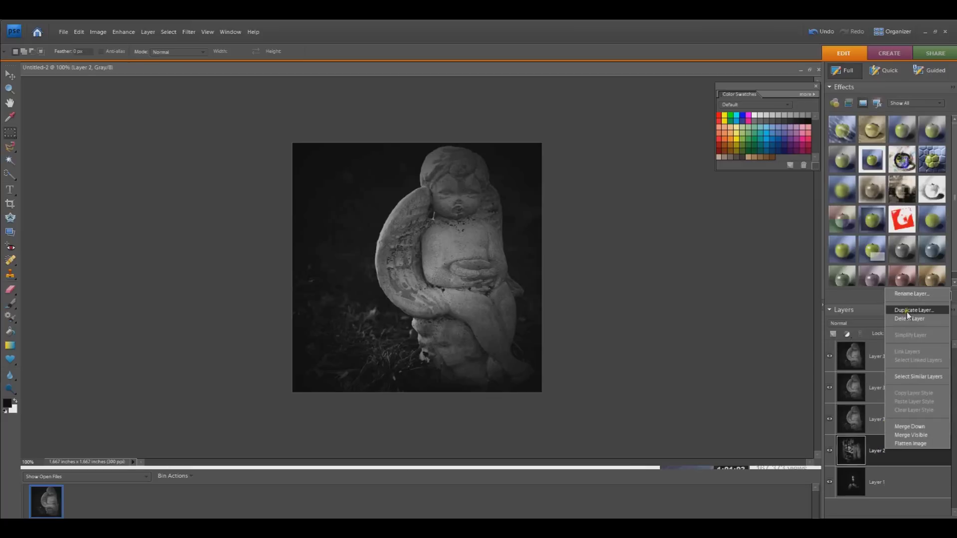
click(909, 315)
click(546, 184)
right_click(890, 445)
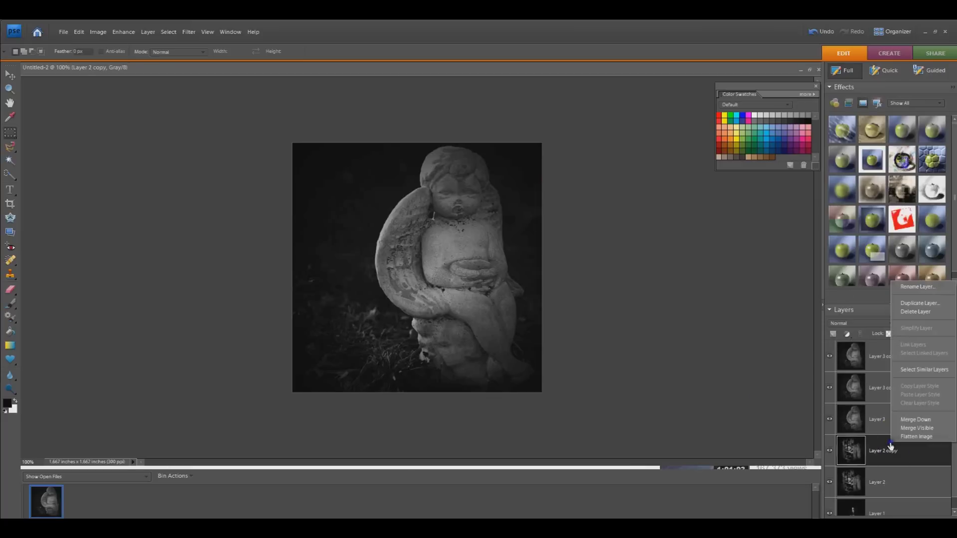
click(908, 302)
click(546, 184)
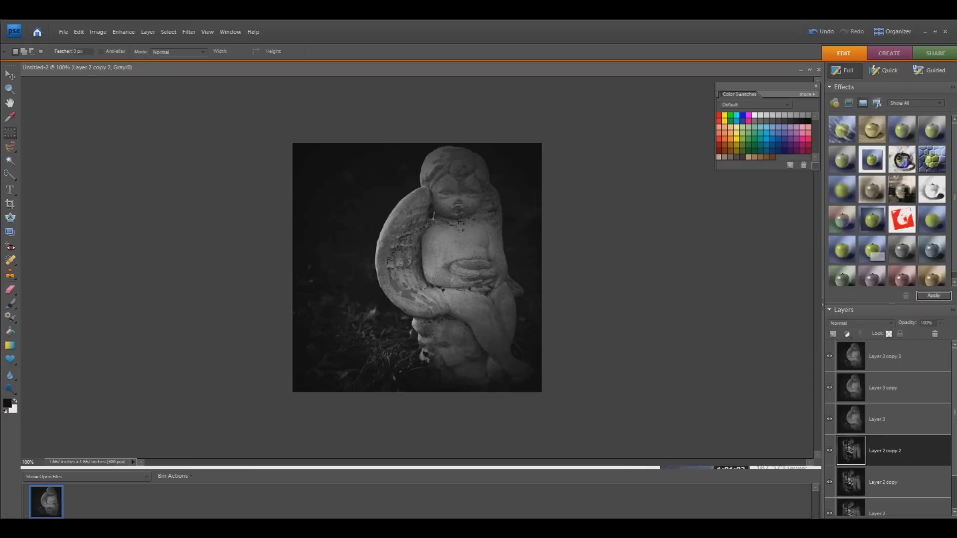
Duplicate Layer 1 twice, creating Layer 1 copy and Layer 1 copy 2
right_click(878, 497)
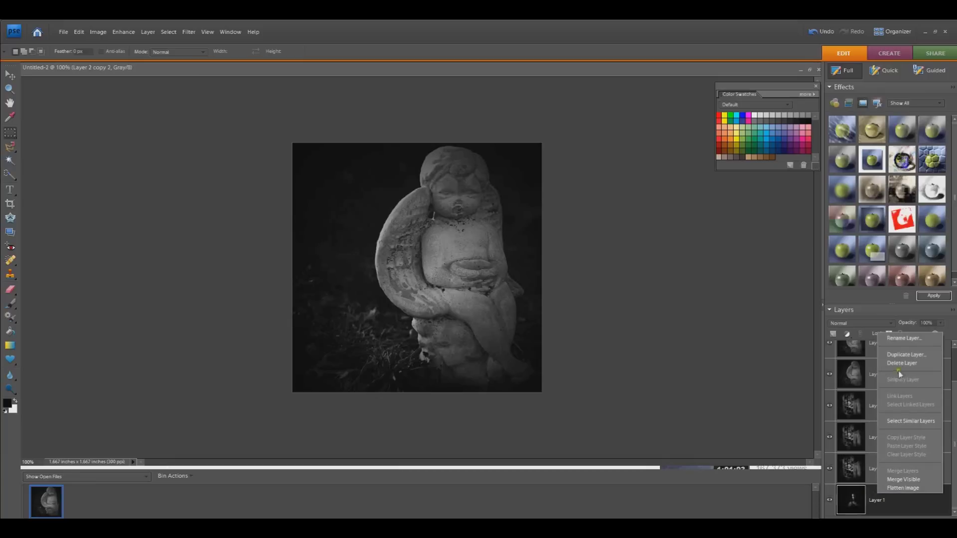
click(901, 356)
click(546, 184)
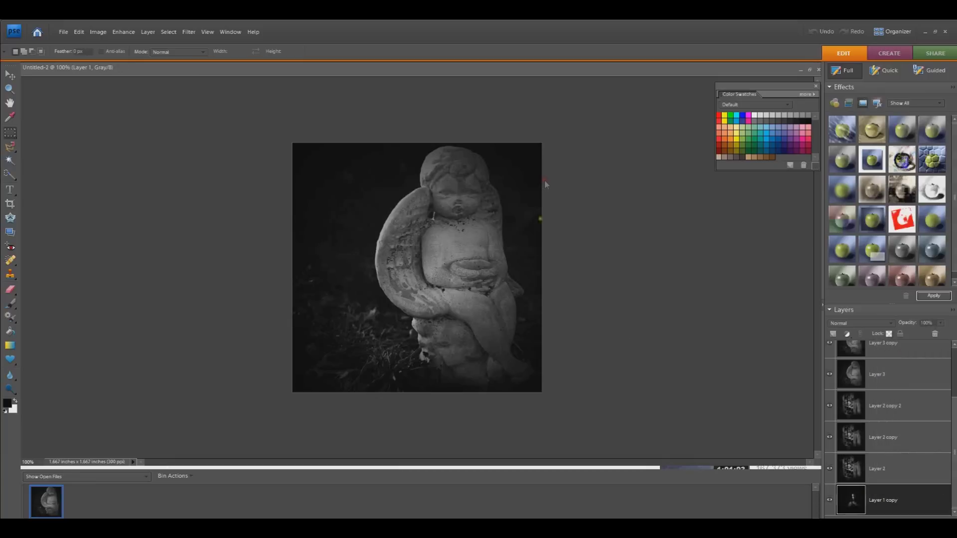
right_click(907, 511)
click(887, 357)
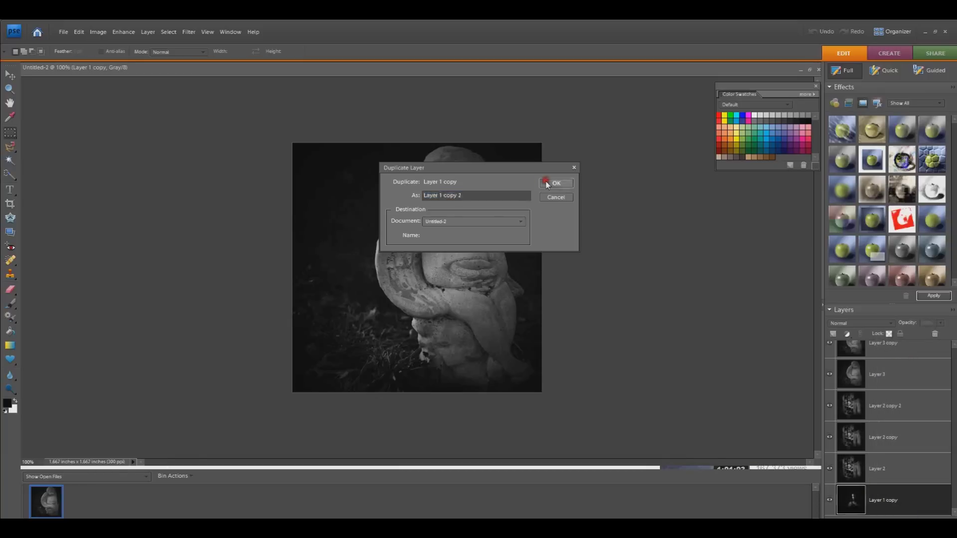
click(557, 183)
click(829, 86)
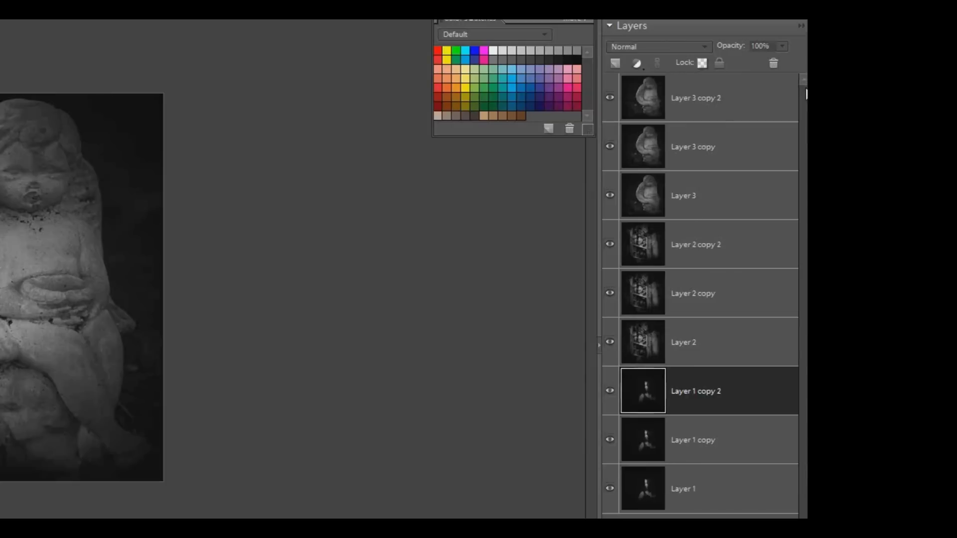
Select Layer 3 copy 2, then Layer 3 copy, then Layer 2 copy 2 in the Layers panel
click(737, 107)
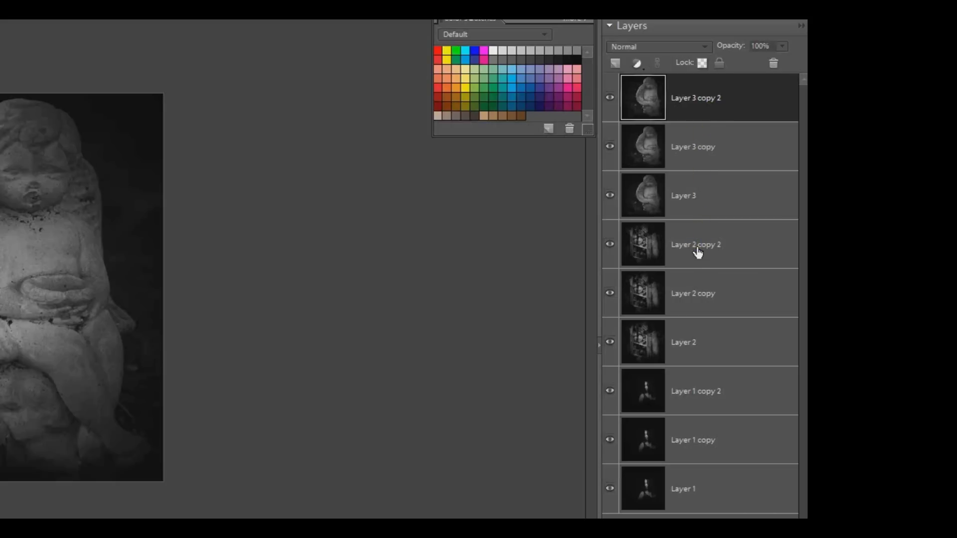
click(698, 150)
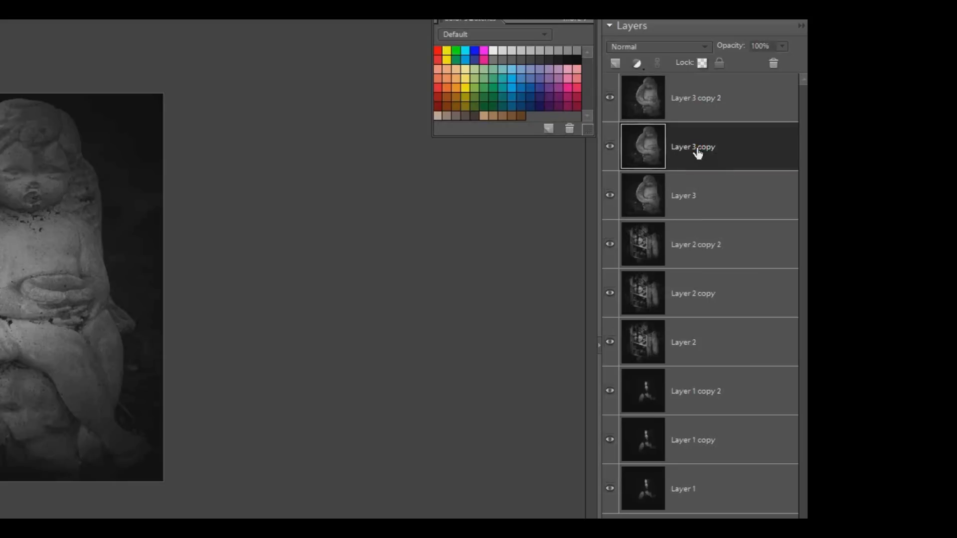
click(696, 250)
Place Layer 2 copy 2 above Layer 3, hide the other seven layers, and select Layer 3 copy
drag(696, 250, 693, 196)
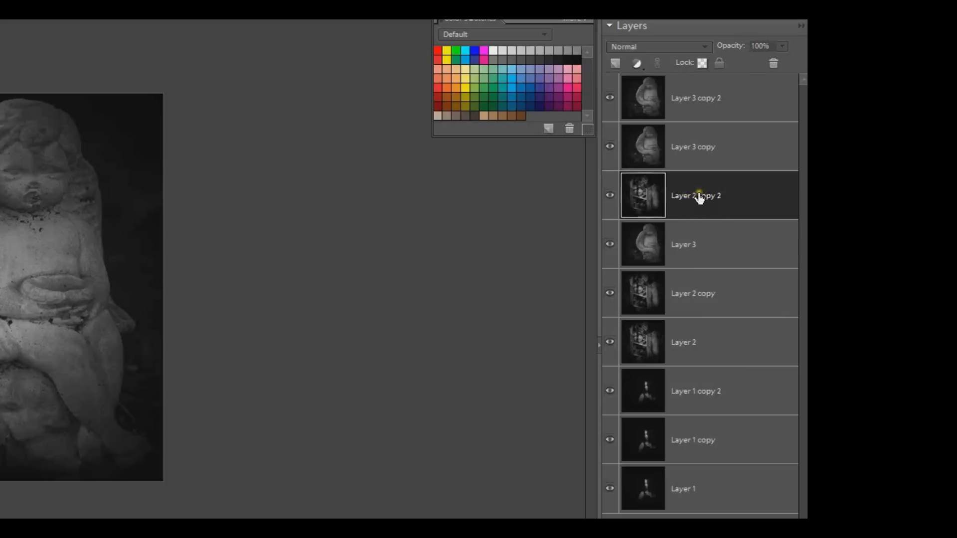
click(610, 97)
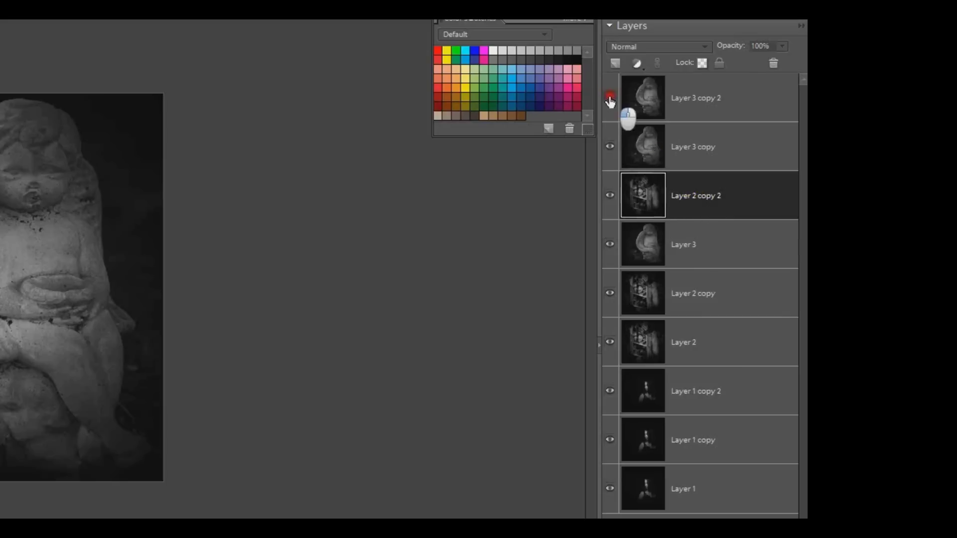
click(607, 247)
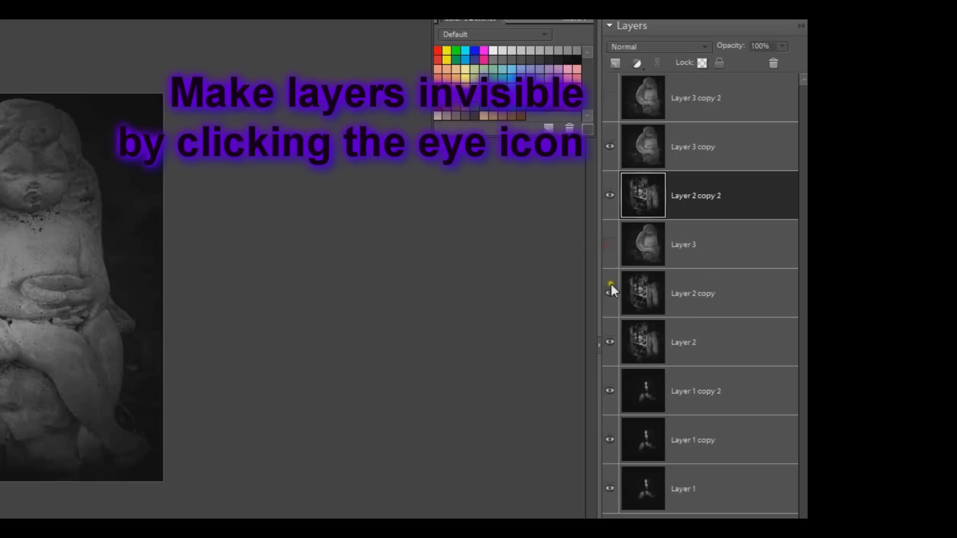
click(609, 344)
click(609, 389)
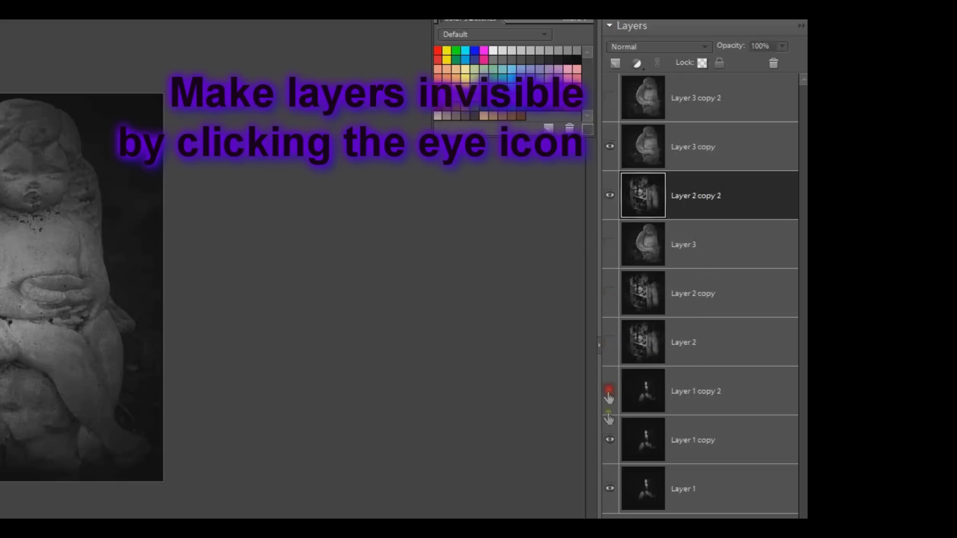
click(609, 445)
click(609, 488)
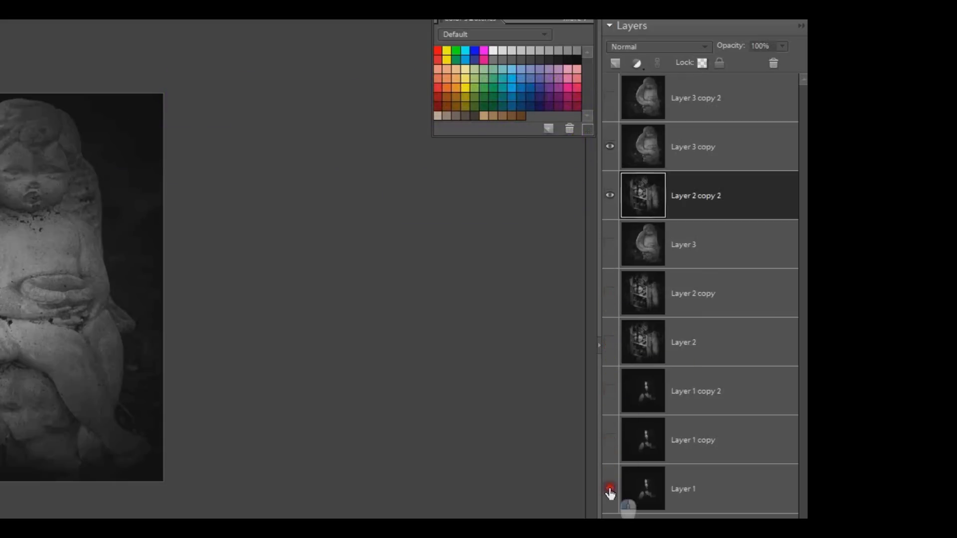
click(730, 159)
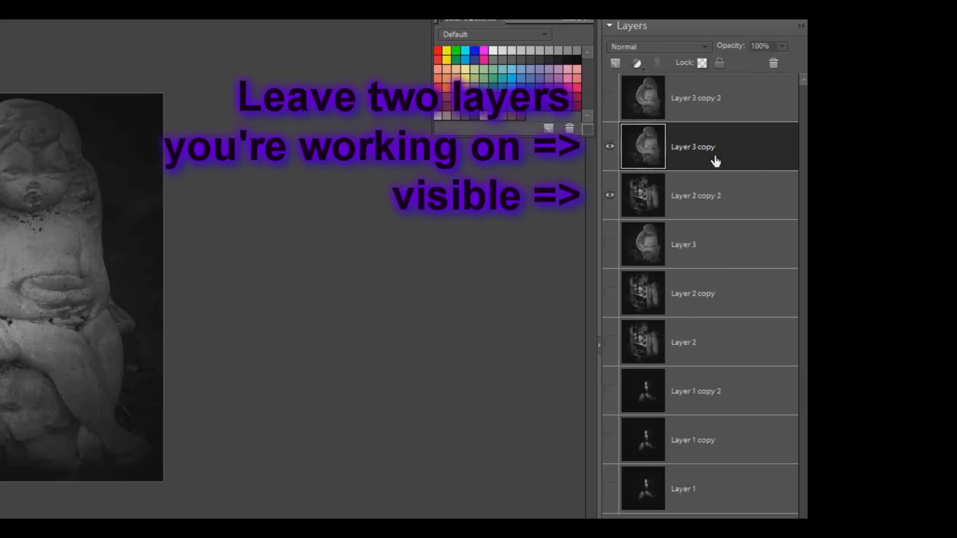
Fade Layer 3 copy to about 68% opacity, comparing it against Layer 3 copy 2
click(783, 45)
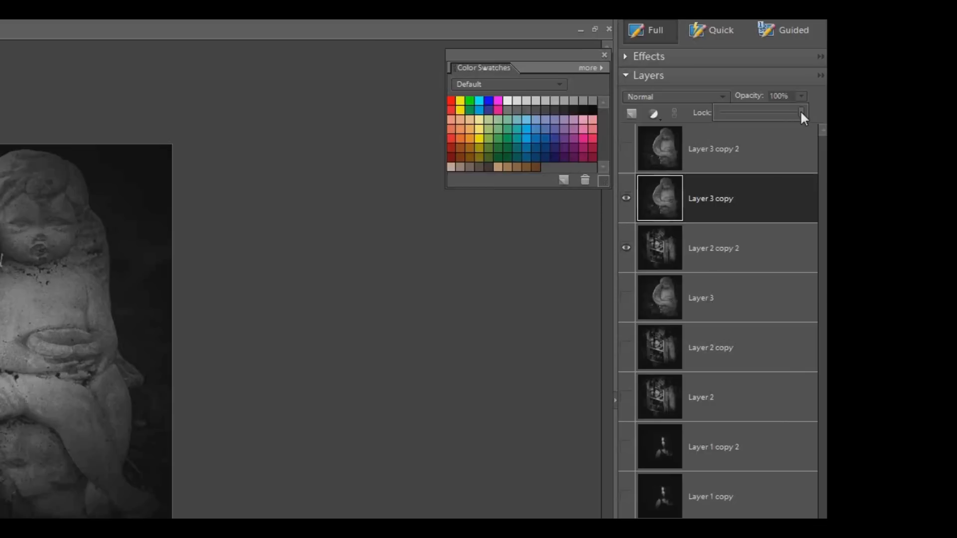
click(800, 111)
drag(800, 111, 778, 111)
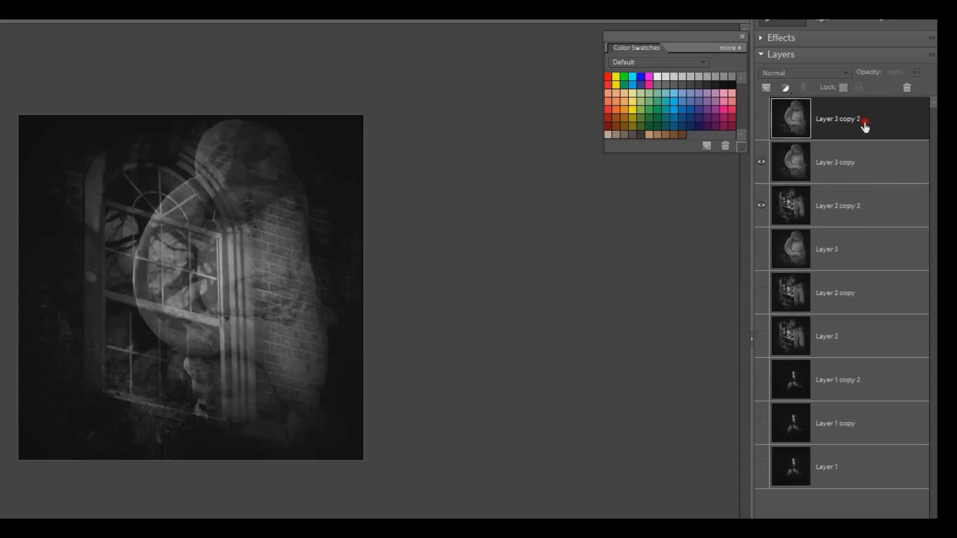
click(763, 119)
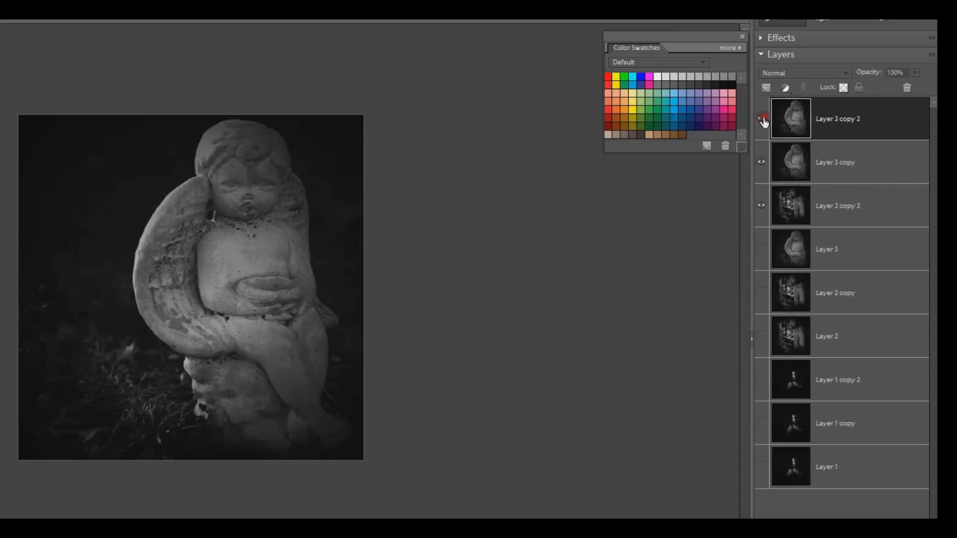
click(762, 119)
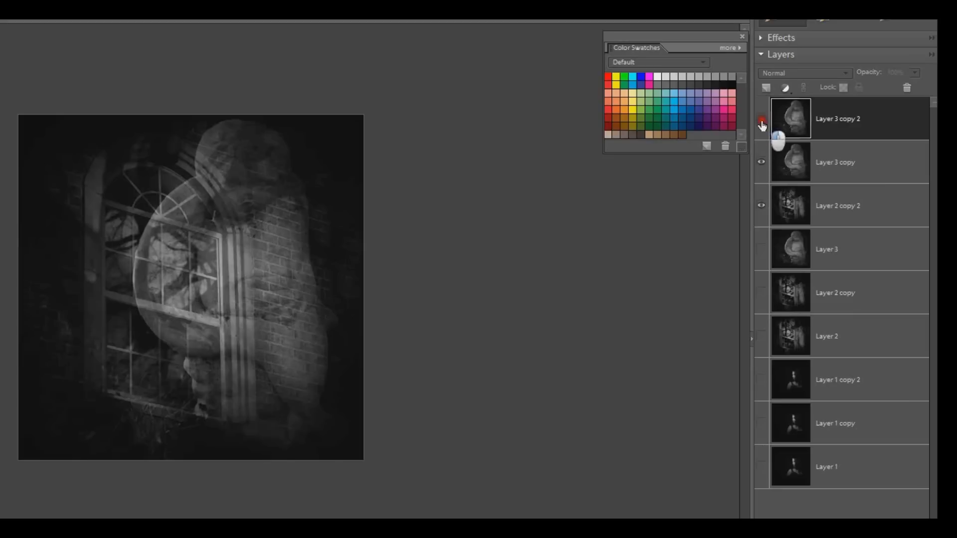
click(761, 122)
click(762, 123)
Reselect Layer 3 copy and set its opacity to 70%
click(877, 167)
click(914, 71)
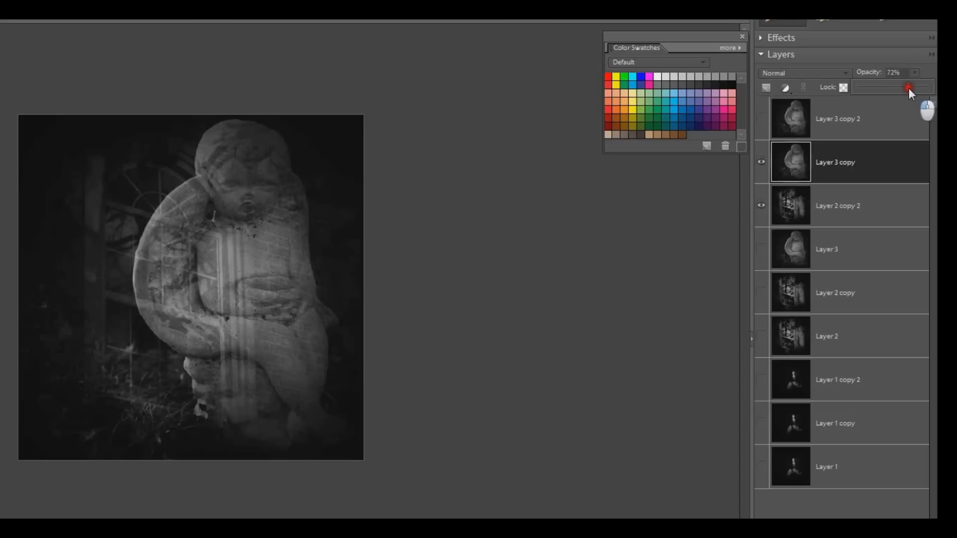
drag(908, 89, 907, 92)
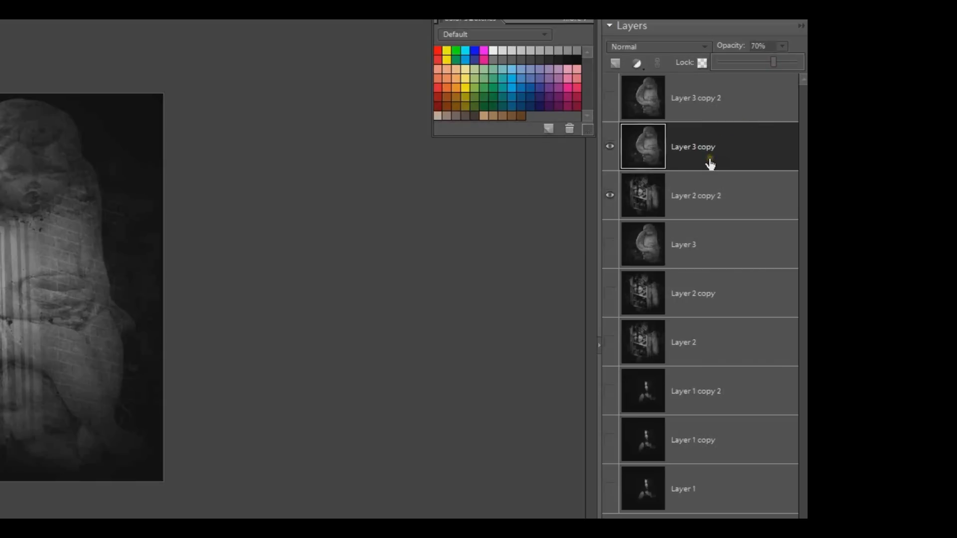
Merge Visible on Layer 3 copy to absorb Layer 2 copy 2, then hide it and show Layer 3
click(609, 146)
click(723, 151)
right_click(724, 157)
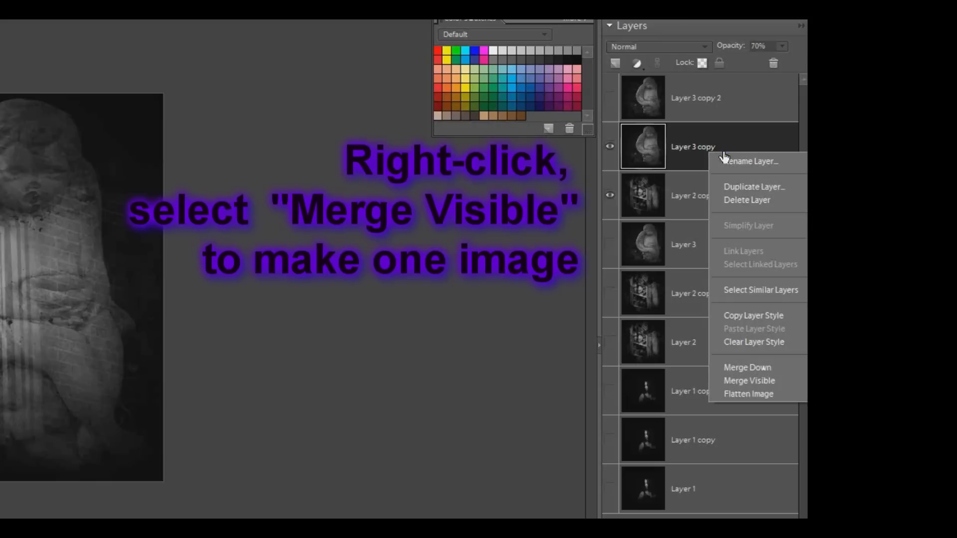
click(735, 380)
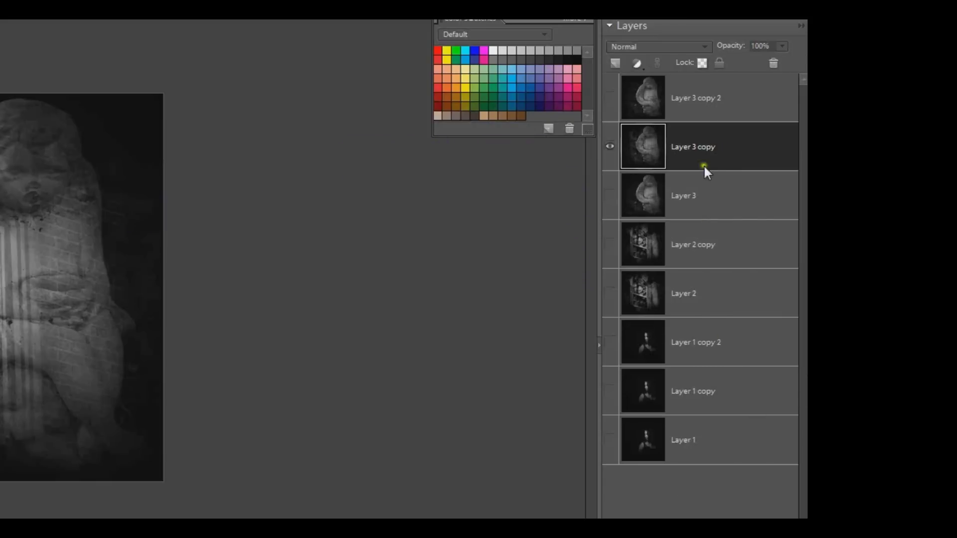
click(609, 147)
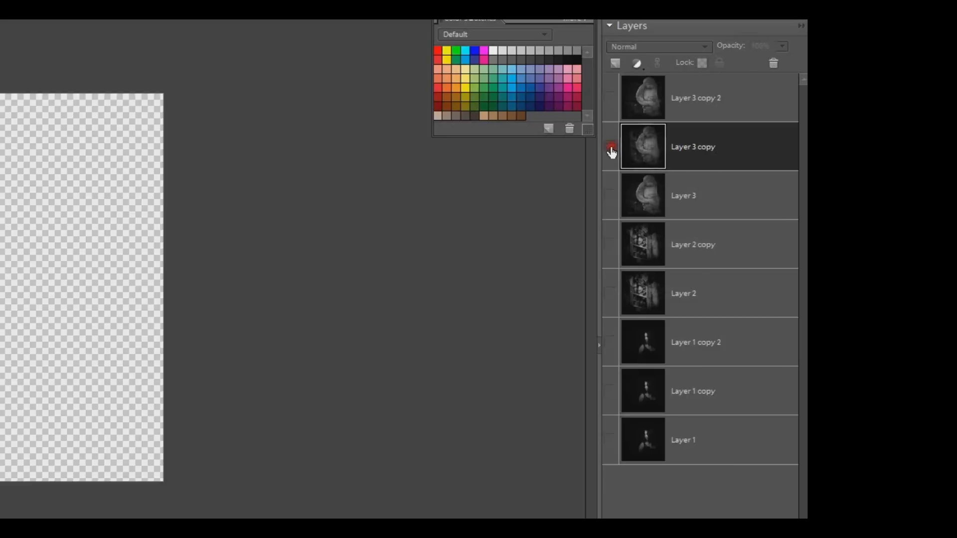
click(610, 199)
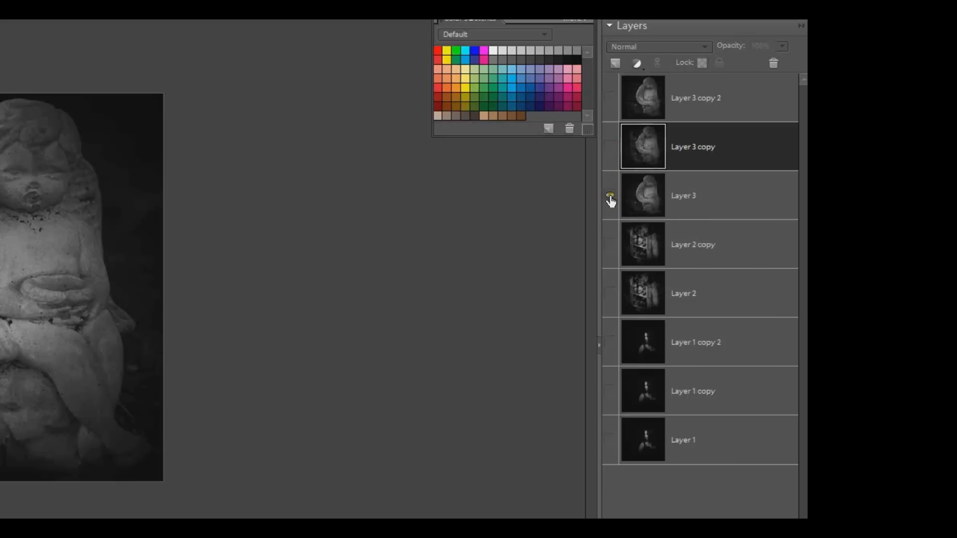
Show Layer 2 copy, set Layer 3 to 50% opacity, and Merge Visible into Layer 3
click(610, 245)
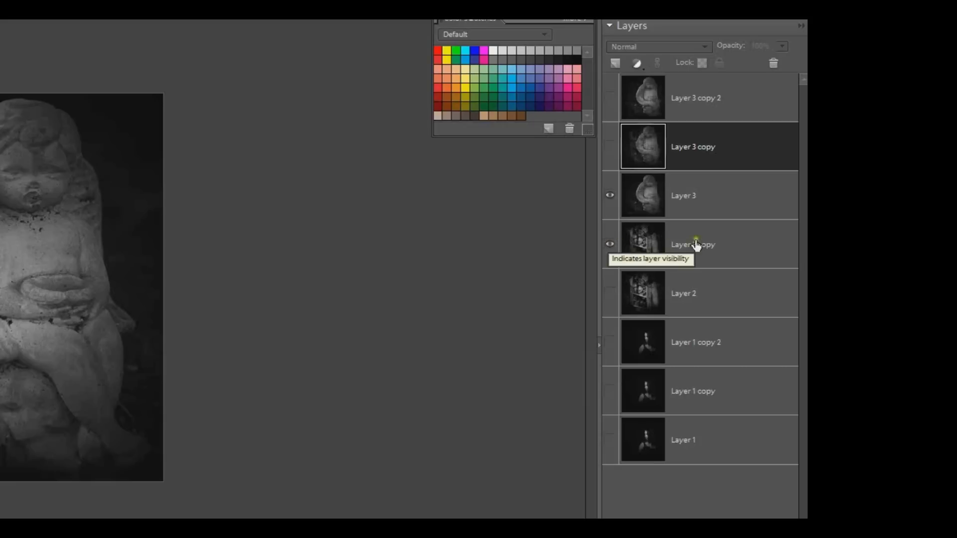
click(713, 199)
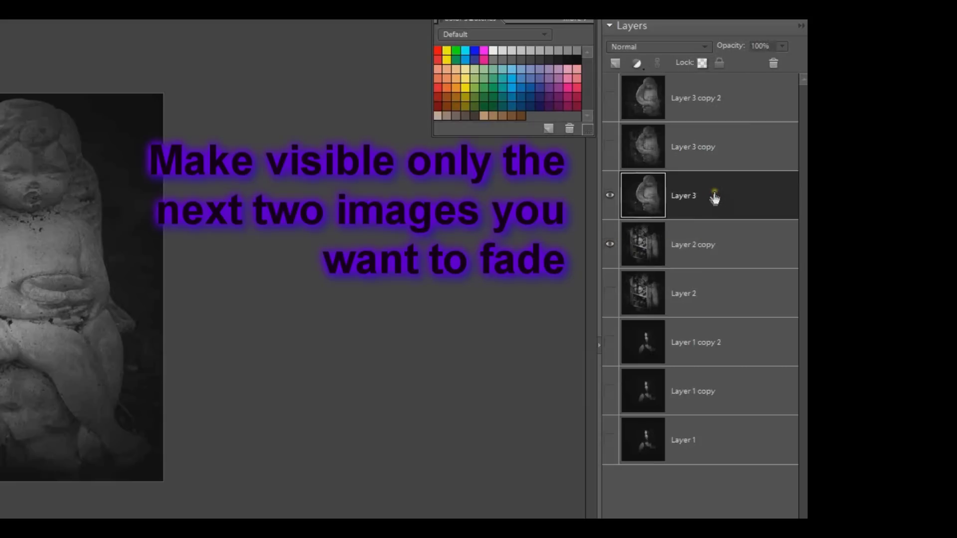
drag(779, 46, 742, 64)
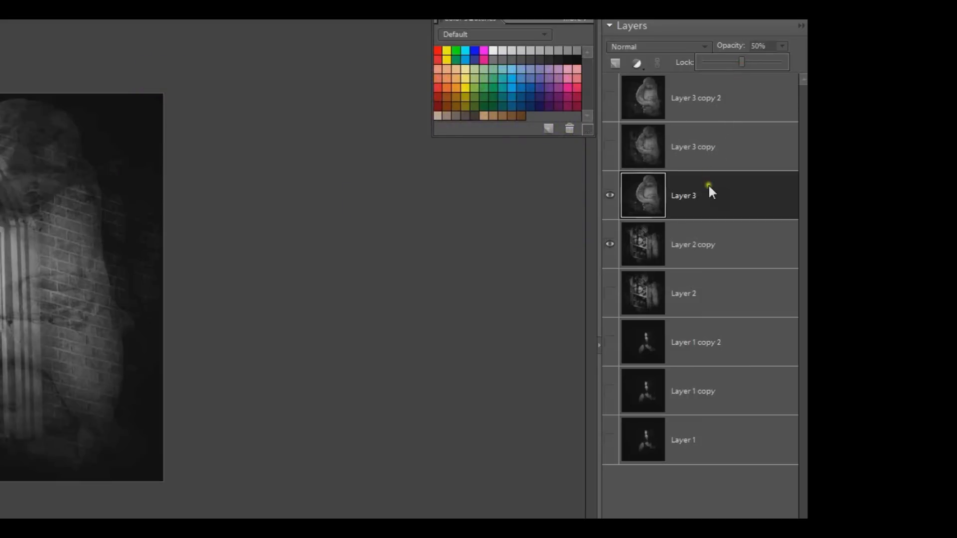
right_click(731, 196)
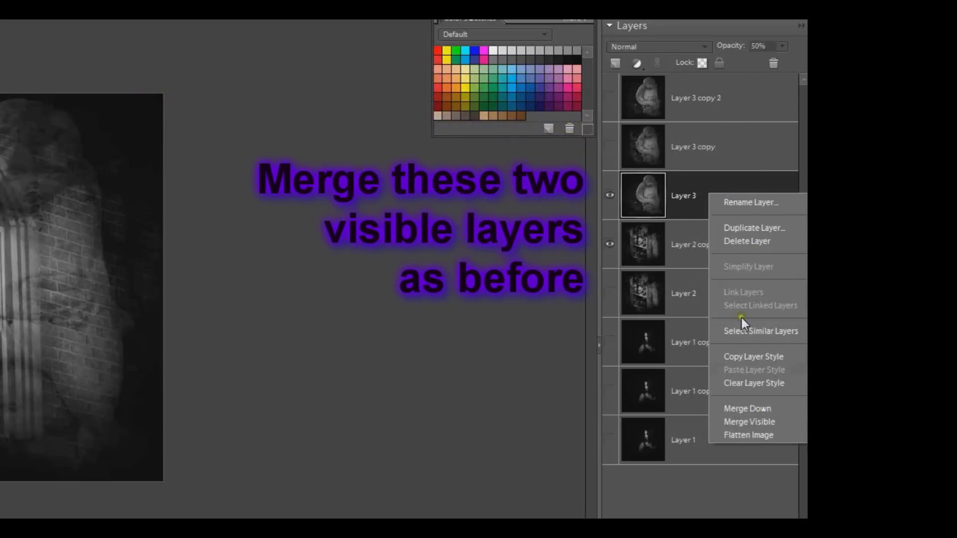
click(747, 421)
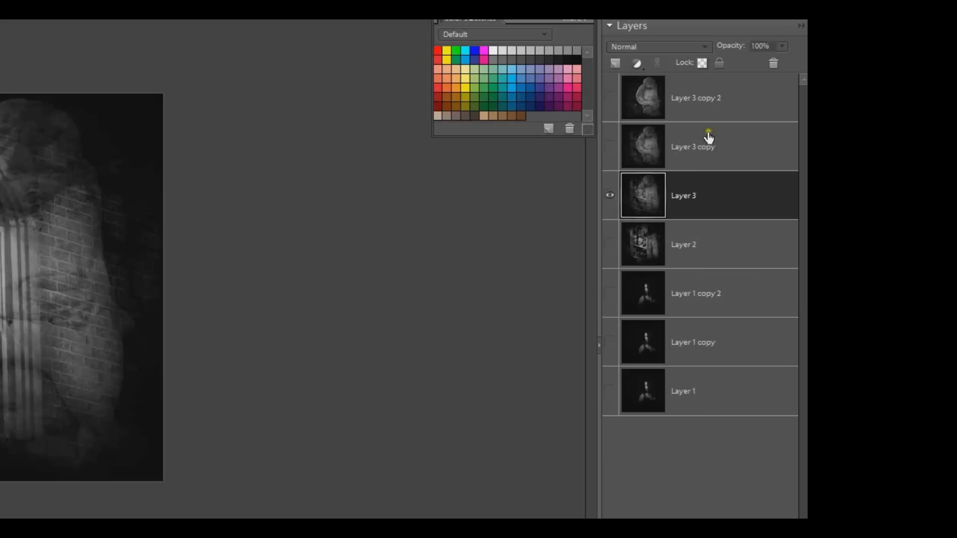
Hide the Layer 3 layers so only the window photo in Layer 2 shows
click(609, 98)
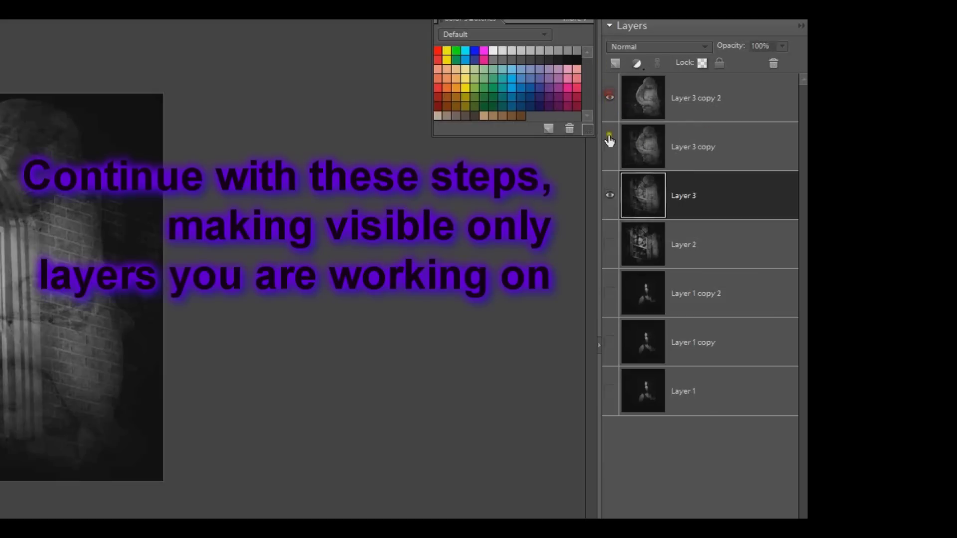
click(610, 98)
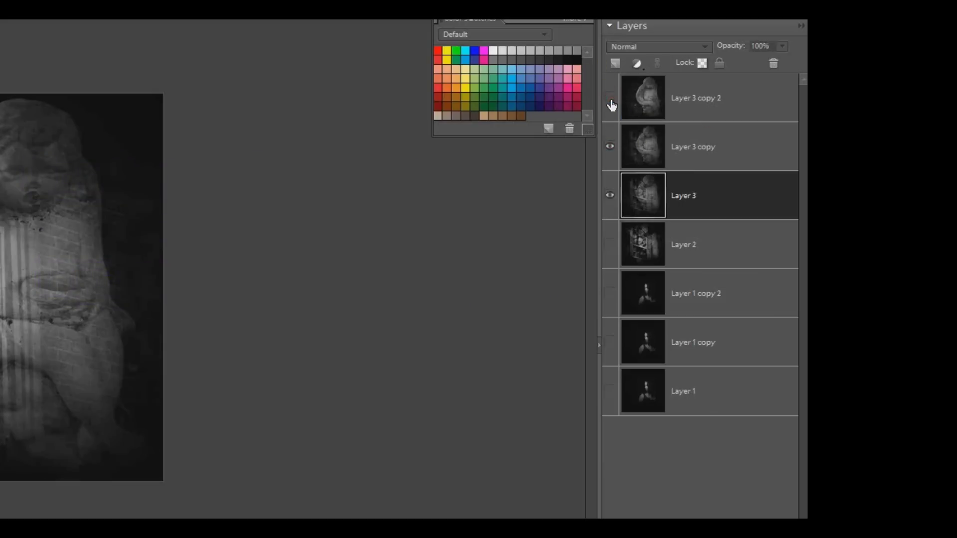
click(610, 147)
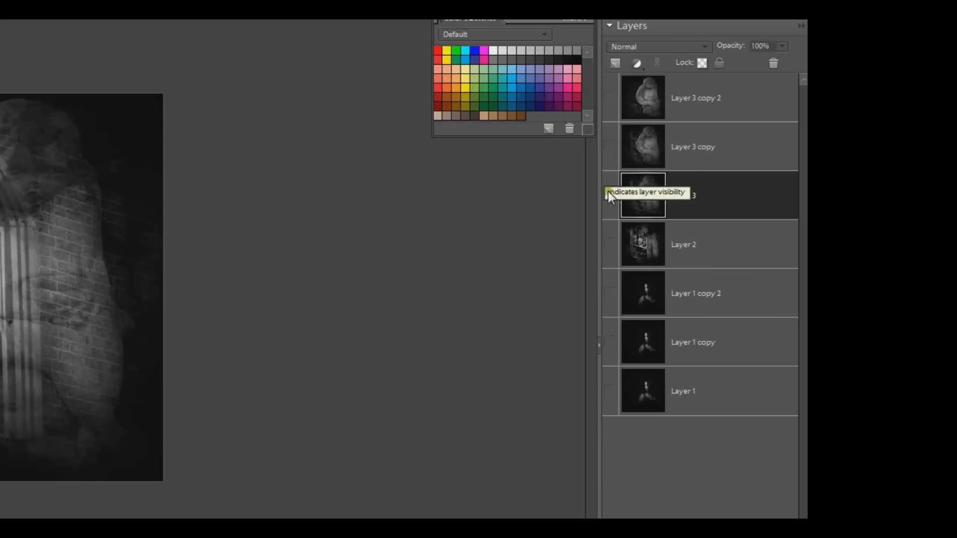
click(609, 244)
click(610, 195)
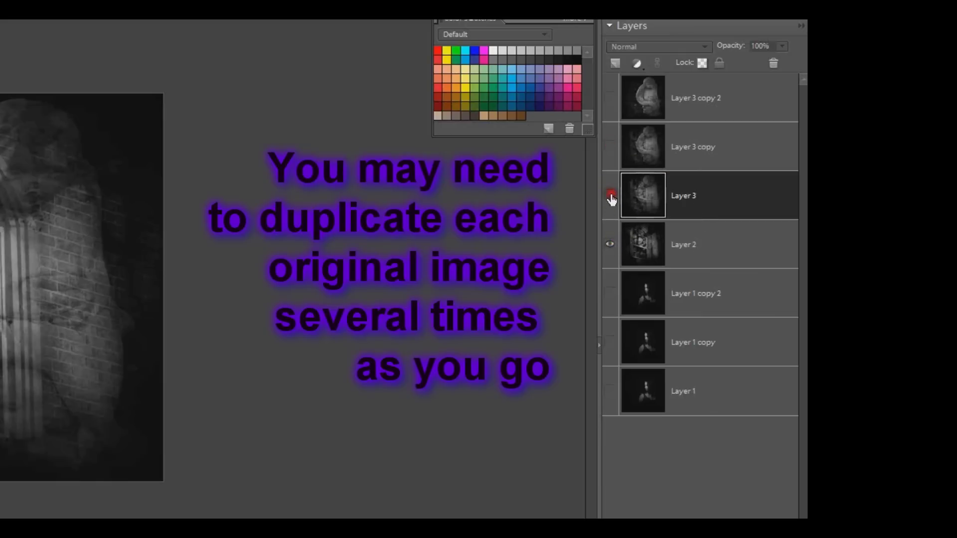
Duplicate the window photo three times, up to Layer 2 copy 3
right_click(719, 247)
click(749, 276)
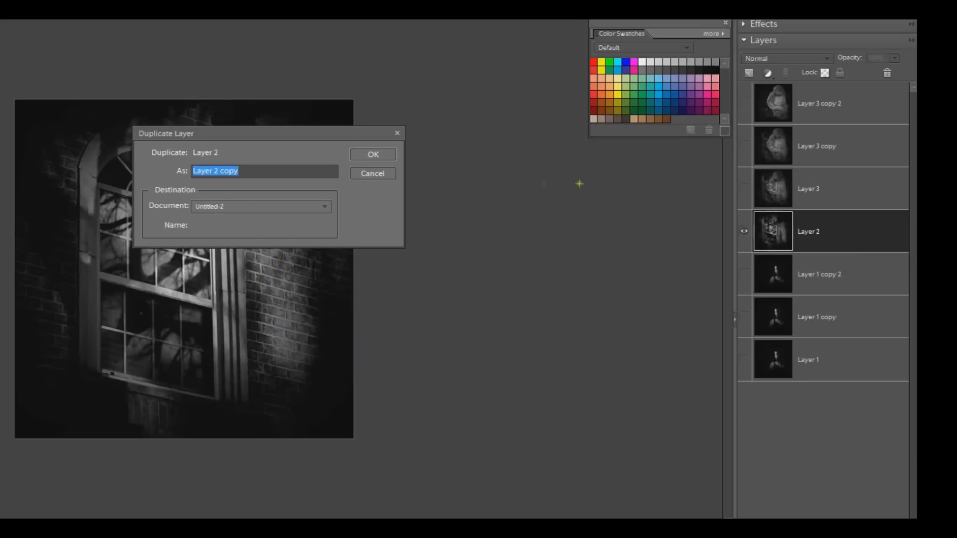
key(Return)
right_click(849, 230)
click(853, 257)
click(366, 154)
right_click(826, 231)
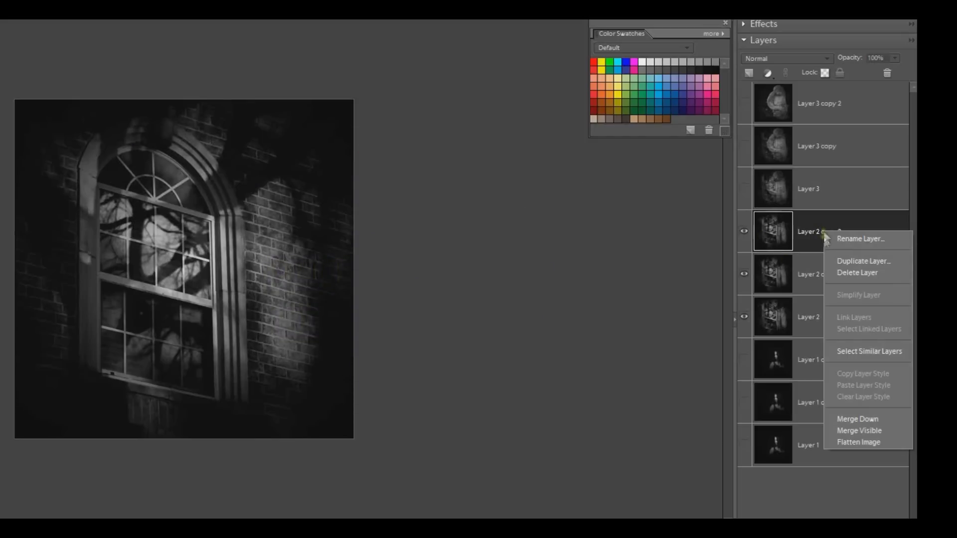
click(850, 240)
click(385, 158)
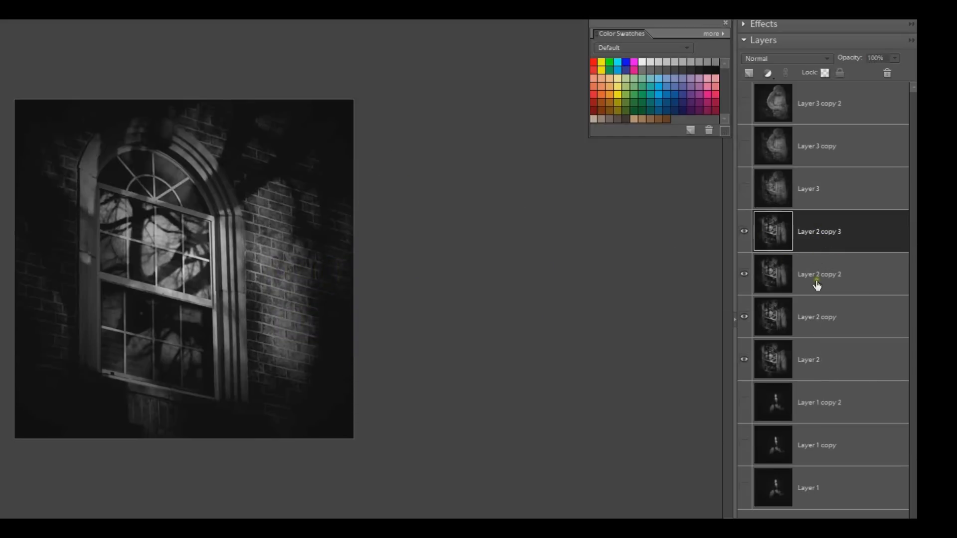
Place Layer 1 copy 2 under Layer 2 copy 2, fade Layer 2 copy 2 to about 70%, and merge them
drag(819, 400, 803, 315)
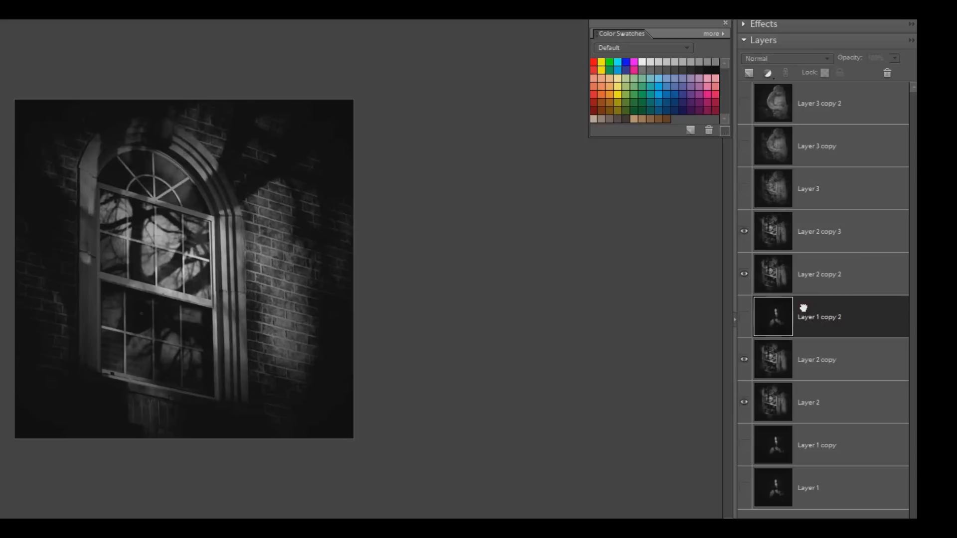
click(744, 231)
click(743, 317)
click(744, 360)
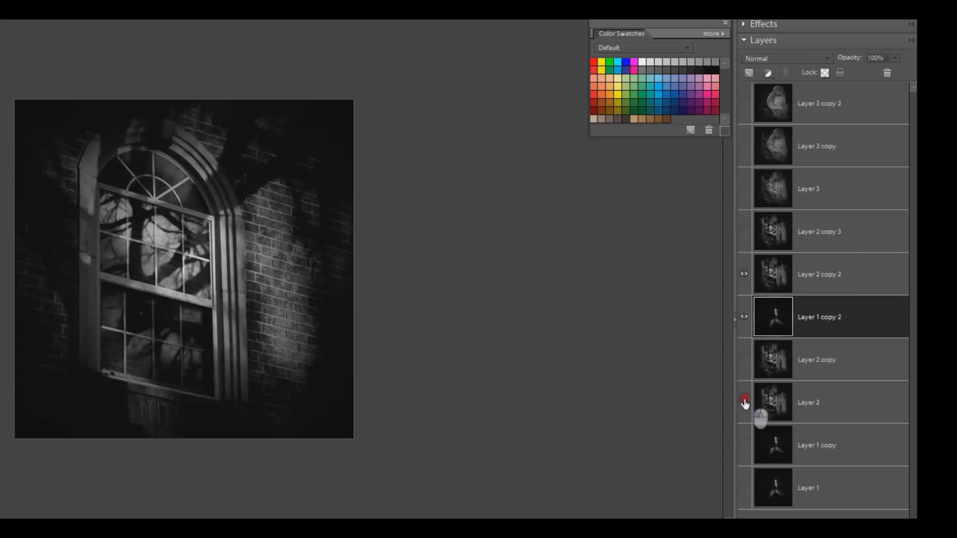
click(743, 402)
click(855, 275)
click(895, 58)
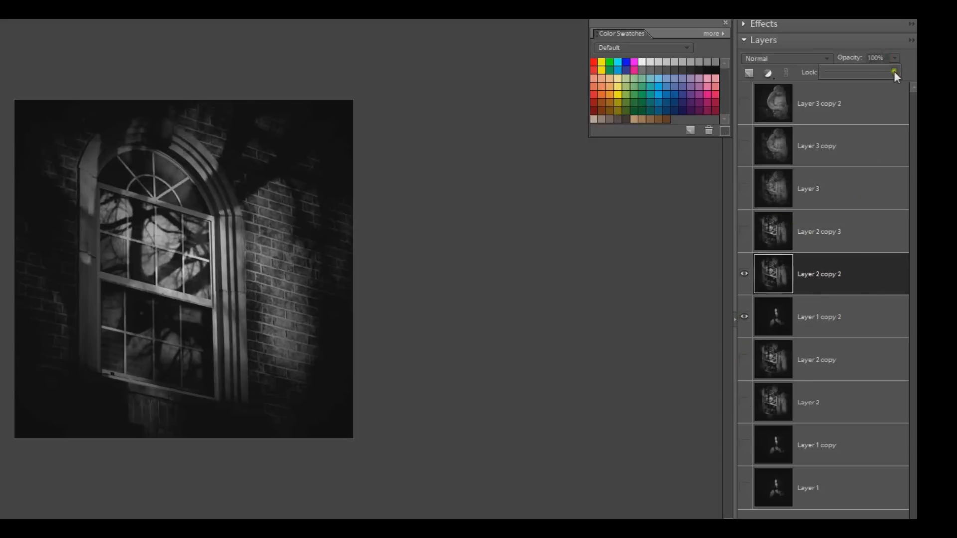
drag(895, 73, 875, 76)
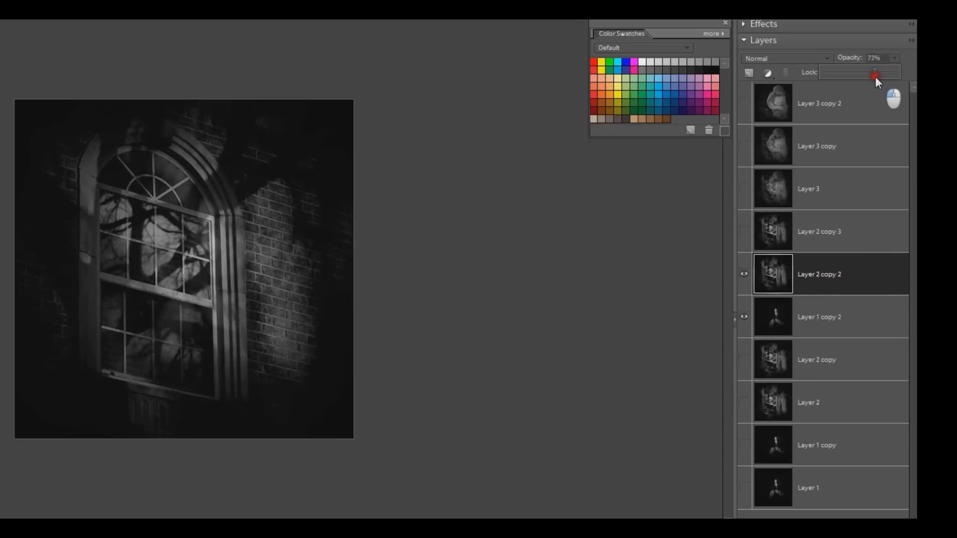
right_click(847, 277)
click(854, 474)
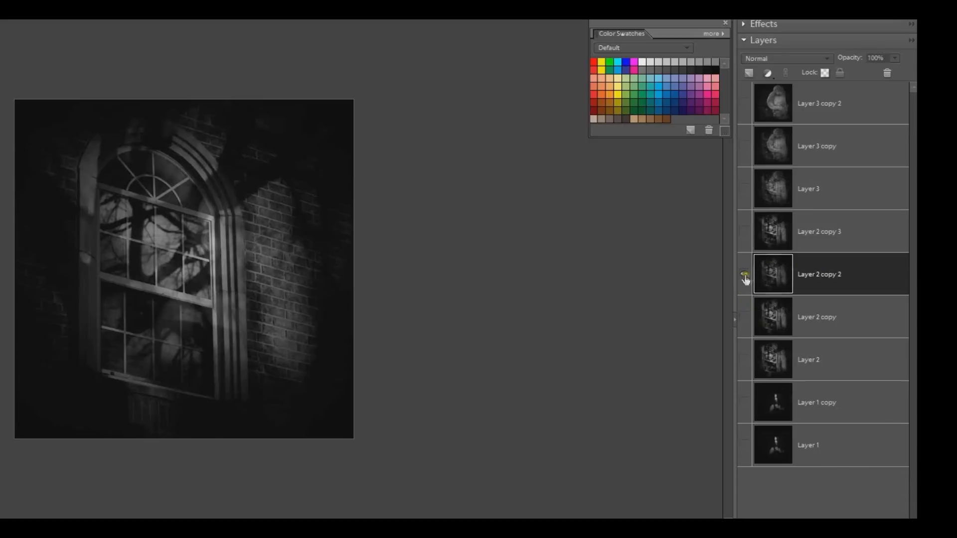
Show only Layer 2 copy among the window copies and move Layer 1 copy just above Layer 2
click(744, 232)
click(745, 232)
click(744, 233)
click(745, 233)
click(744, 315)
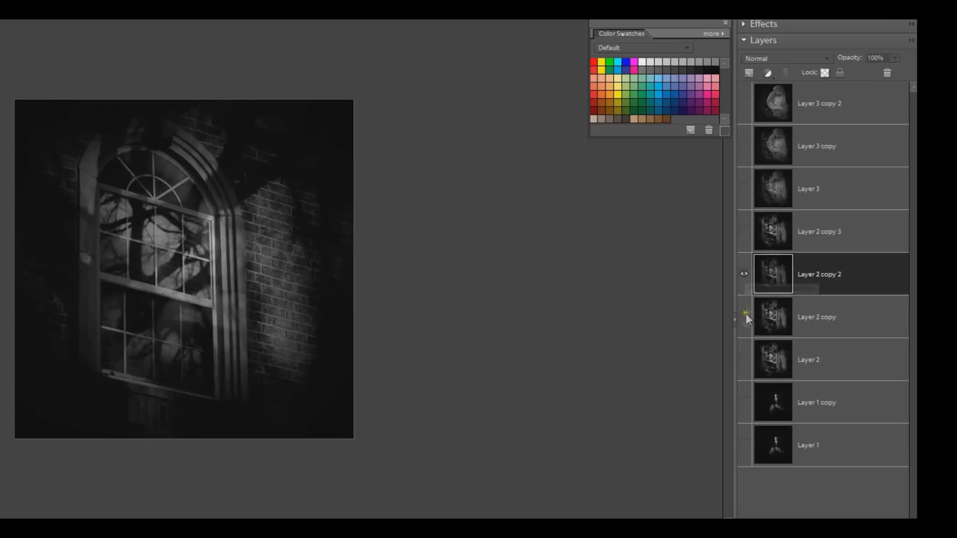
click(744, 275)
click(828, 406)
drag(829, 406, 825, 349)
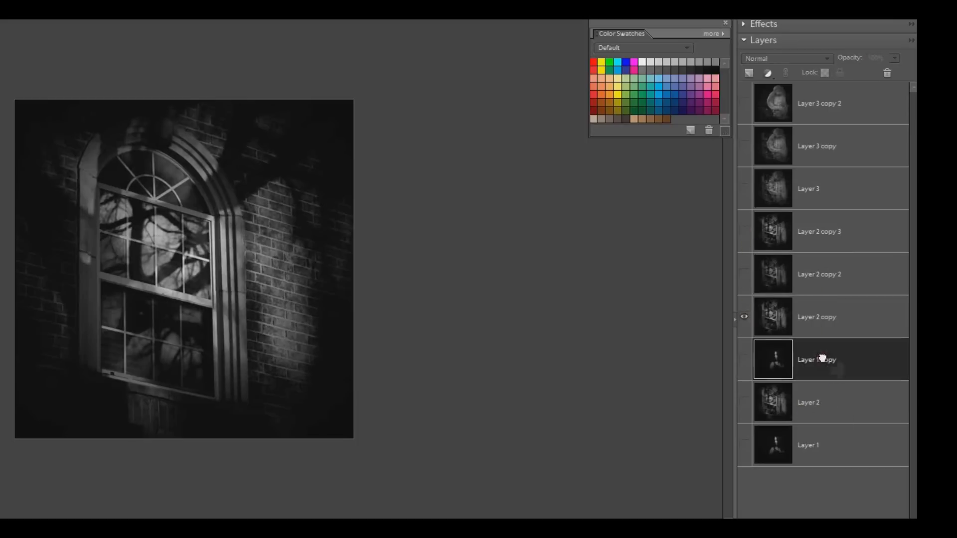
Fade Layer 2 copy to about 50%, merge Layer 1 copy into it, then show the Layer 3 copies
click(744, 359)
click(860, 325)
drag(896, 58, 859, 78)
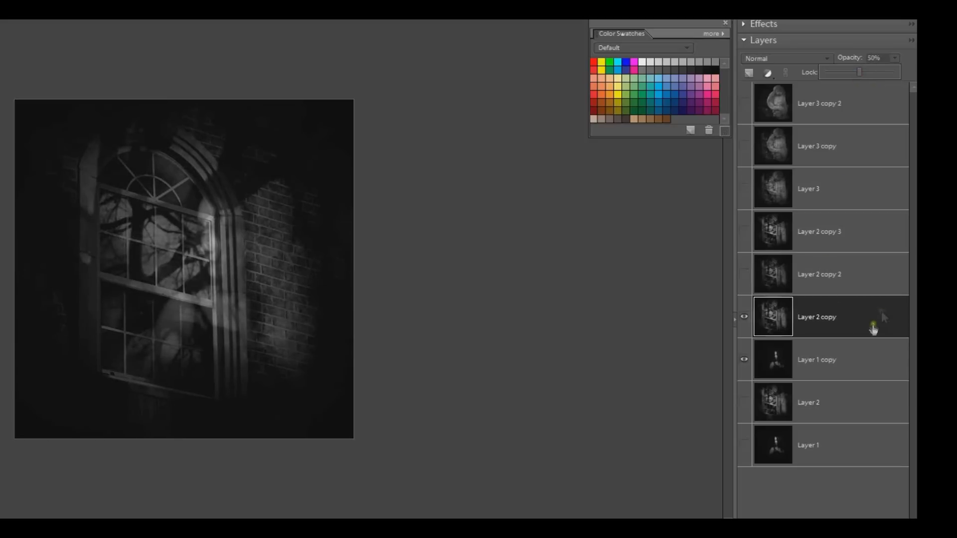
right_click(871, 325)
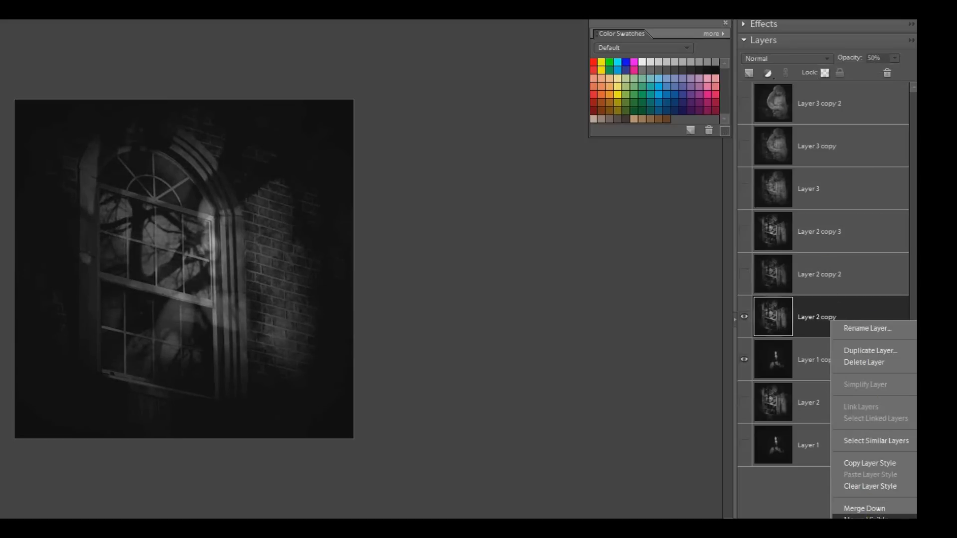
click(864, 509)
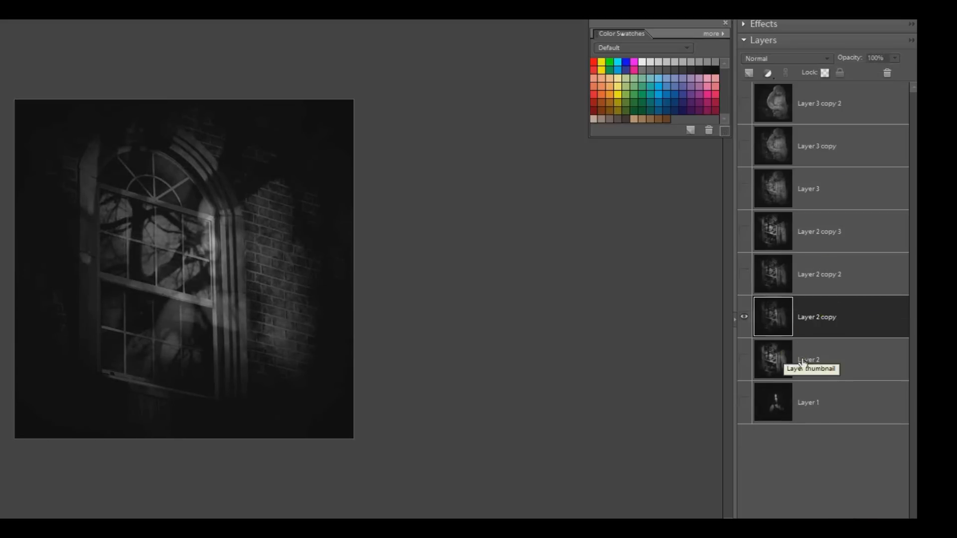
click(744, 317)
drag(743, 103, 746, 367)
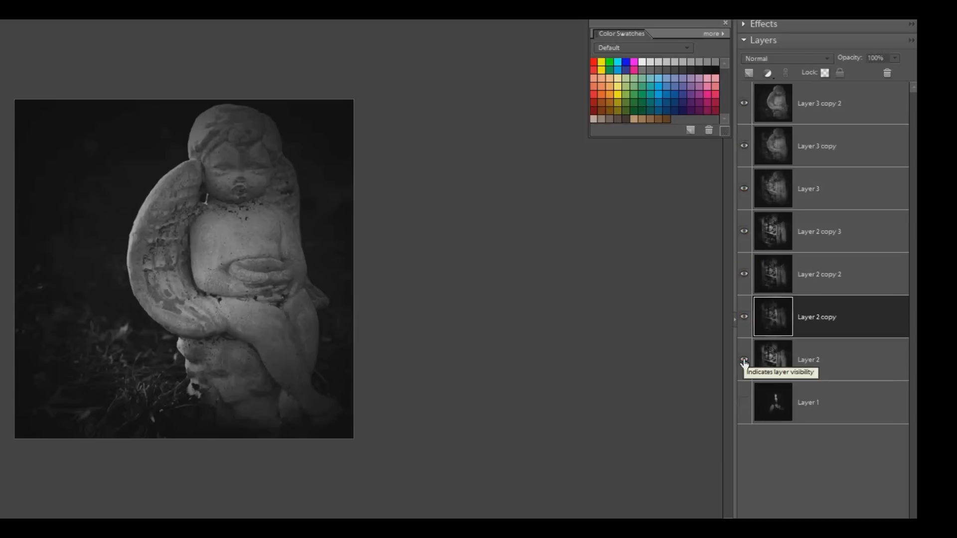
Hide all the upper layers so only the woman's photo in Layer 1 shows
click(745, 314)
click(744, 359)
drag(744, 103, 742, 400)
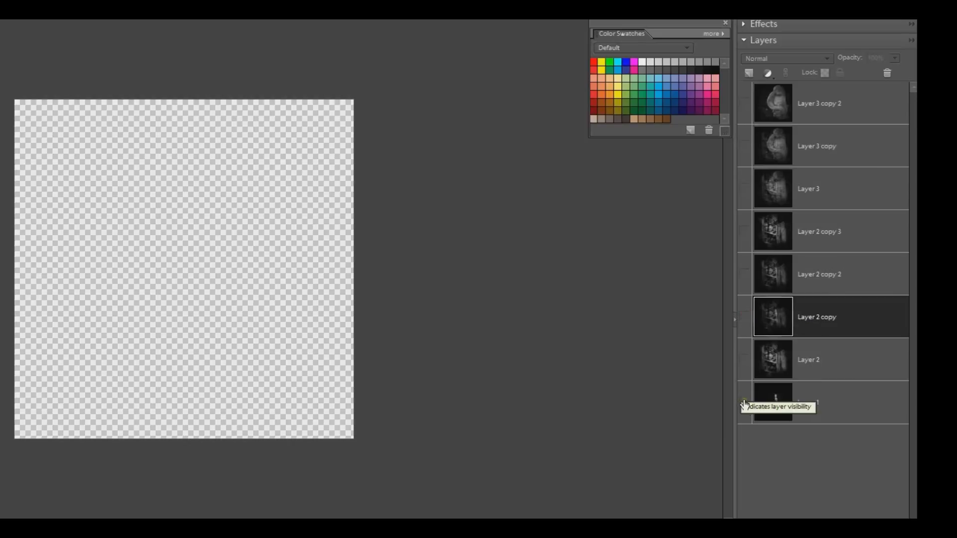
click(744, 403)
Duplicate Layer 1 three times, creating Layer 1 copy, copy 2 and copy 3
right_click(830, 408)
click(837, 427)
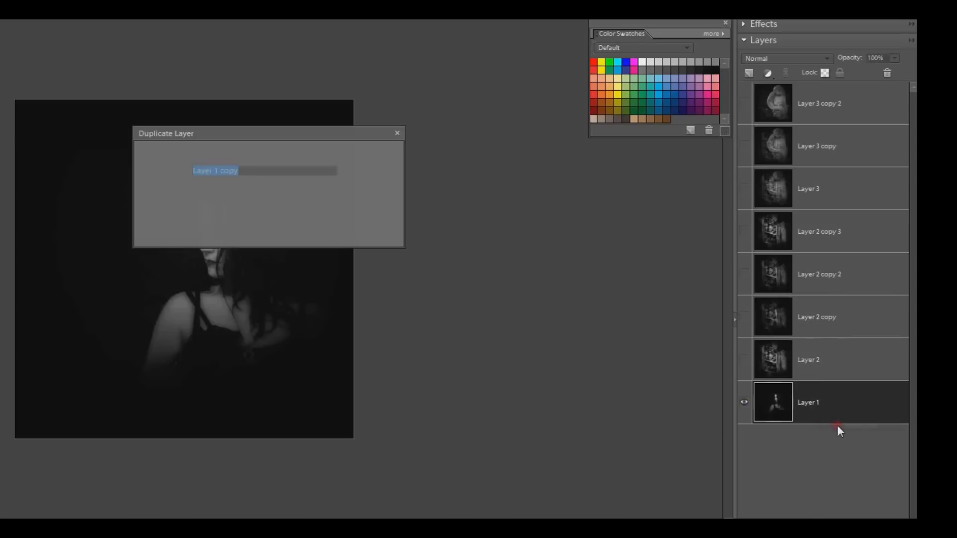
click(374, 162)
right_click(833, 404)
click(848, 432)
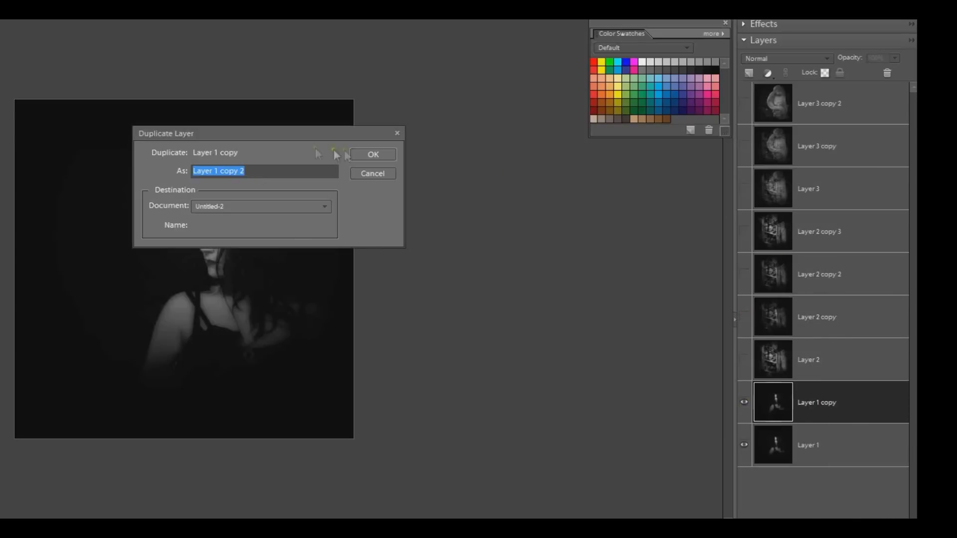
key(Return)
right_click(873, 407)
click(856, 432)
key(Return)
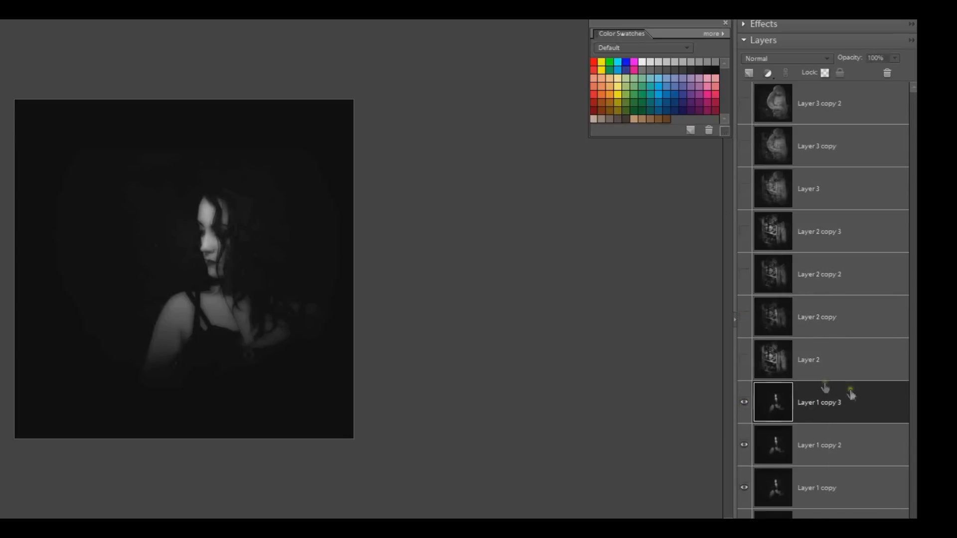
Show Layer 2's window photo and lower its opacity to about 20%
click(744, 360)
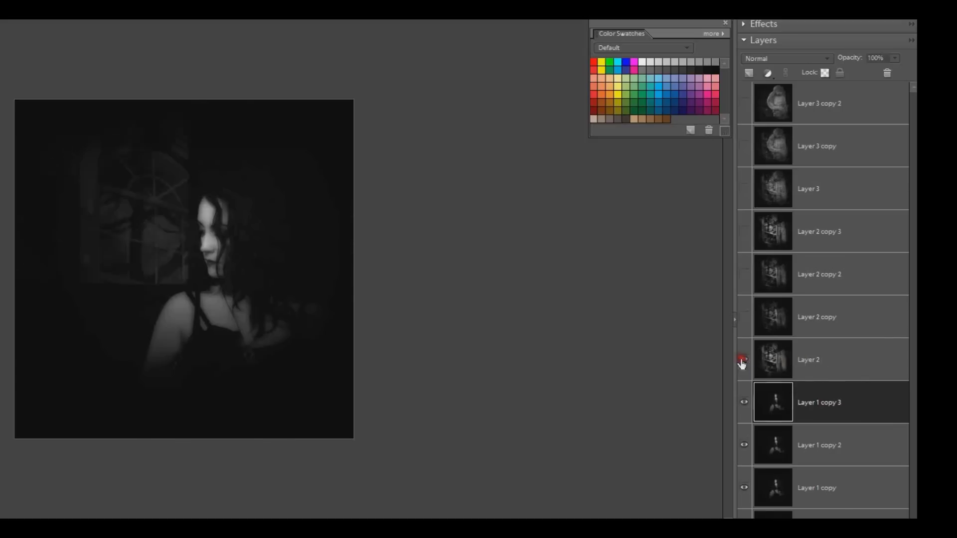
click(744, 445)
click(838, 331)
click(827, 365)
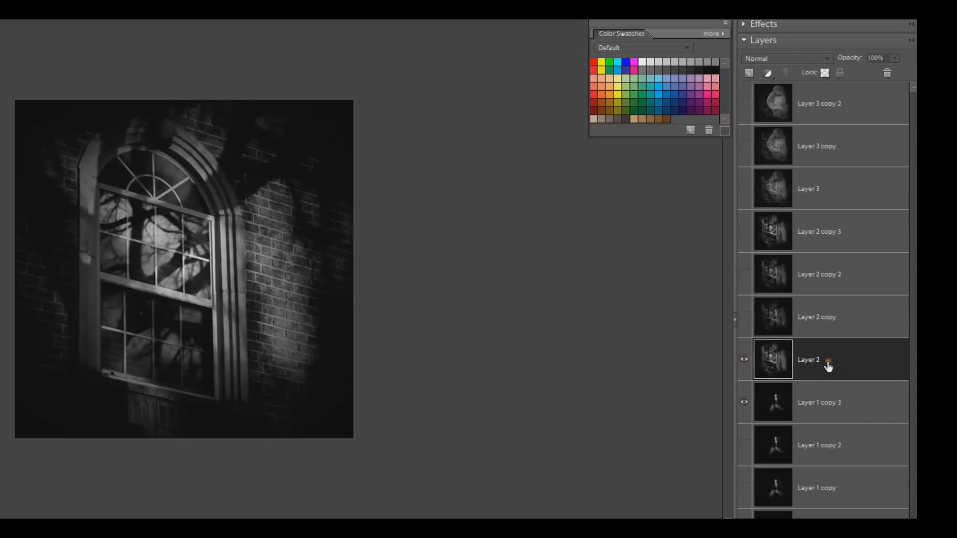
click(894, 58)
drag(850, 75, 839, 76)
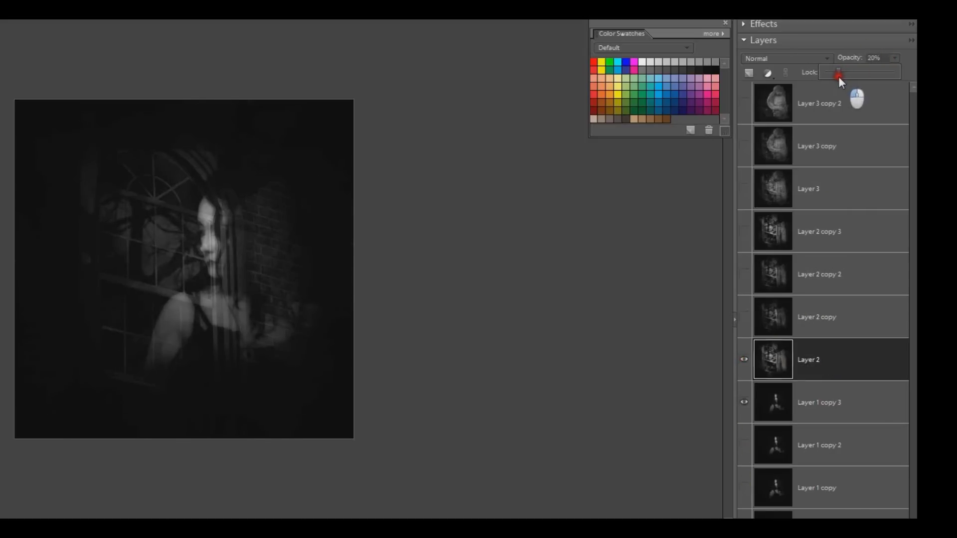
click(824, 402)
Merge the faded Layer 2 down into the woman's copy and hide the merged frame
right_click(855, 360)
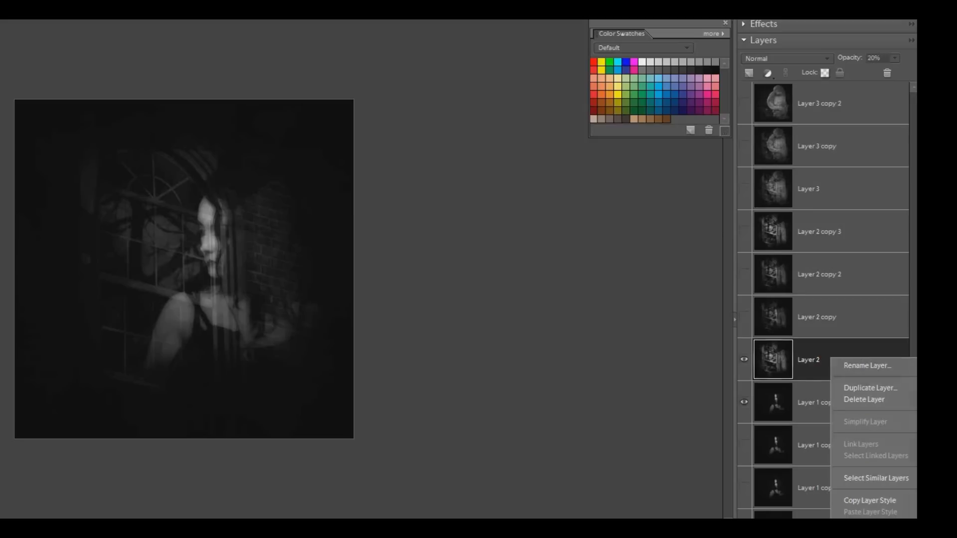
click(870, 528)
click(744, 402)
click(745, 359)
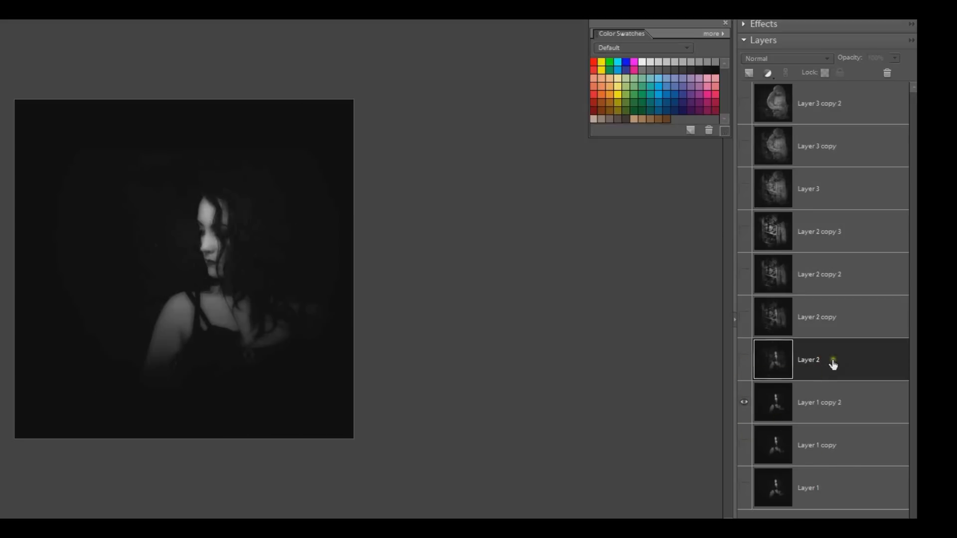
Duplicate the statue layer Layer 3 copy 2 three times, creating copies 3, 4 and 5
click(844, 100)
click(744, 103)
right_click(846, 115)
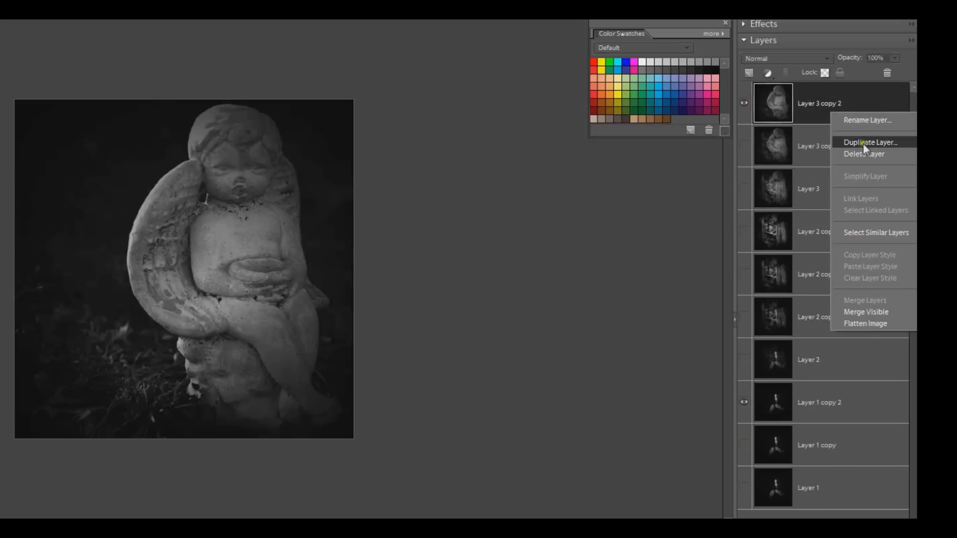
click(863, 142)
click(373, 155)
right_click(799, 101)
click(836, 129)
click(369, 154)
right_click(819, 105)
click(847, 134)
click(369, 154)
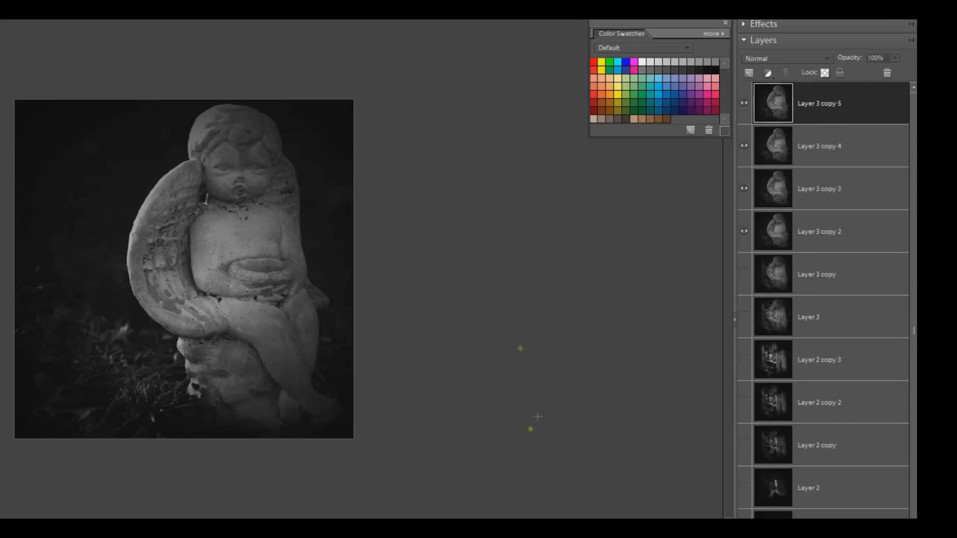
Move Layer 3 copy 5 down the stack near the woman's photo layers
double_click(858, 102)
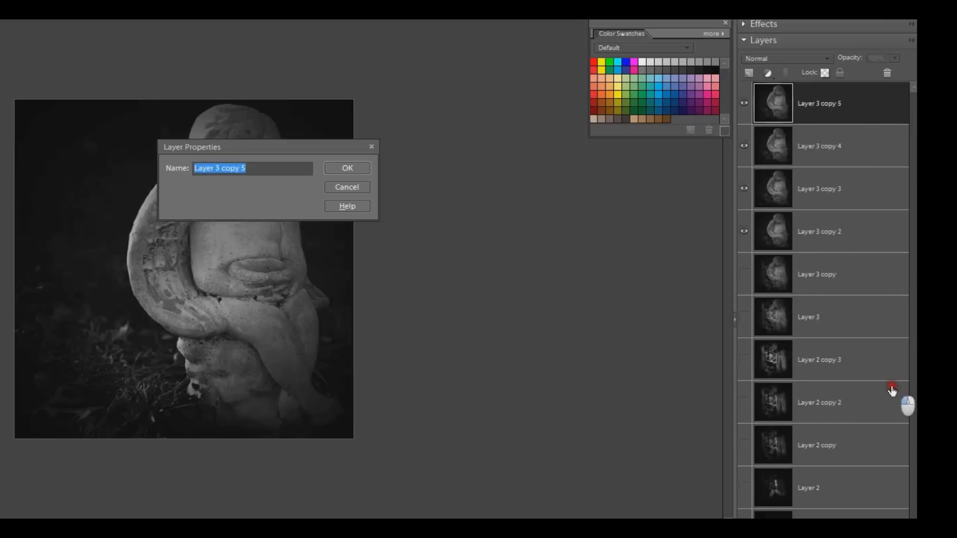
click(373, 149)
scroll(915, 313, down, 1)
scroll(915, 478, up, 1)
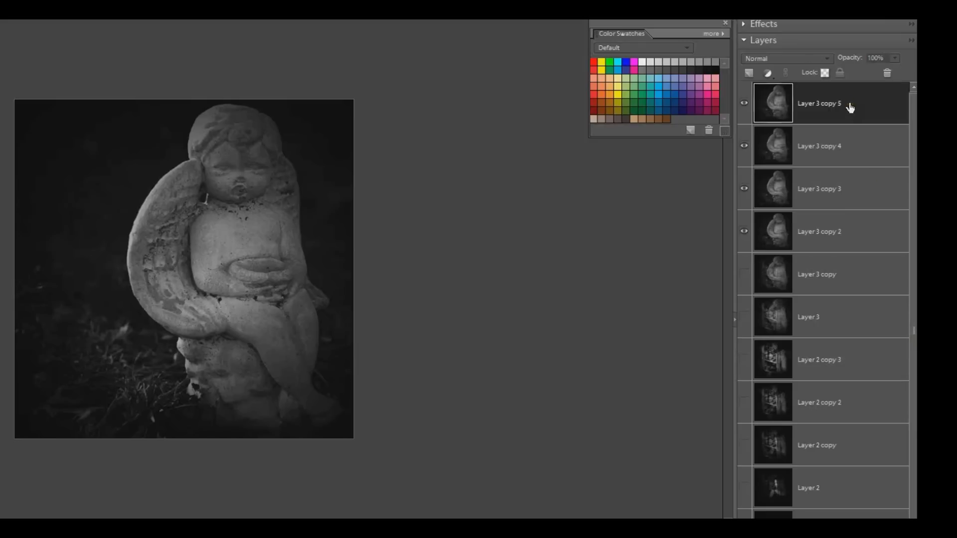
drag(843, 445, 840, 511)
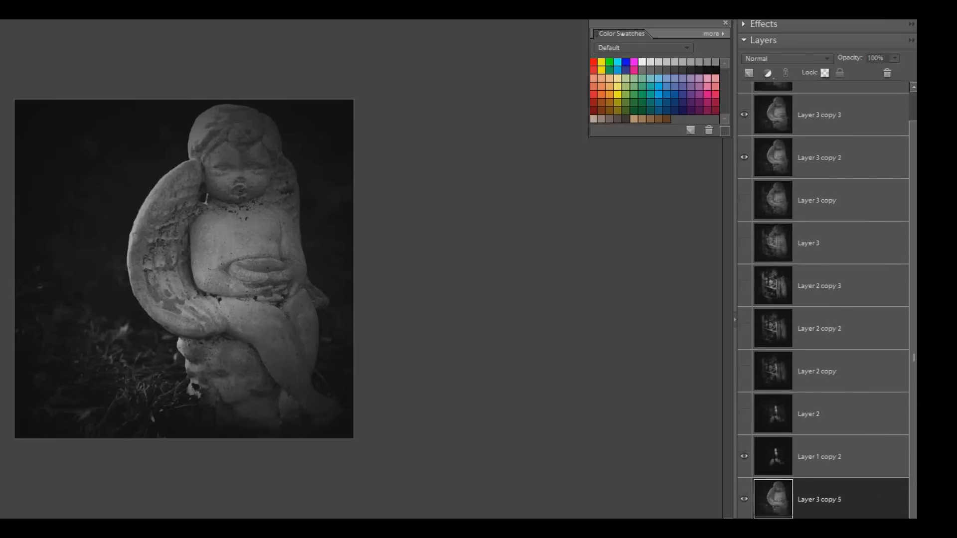
Move Layer 3 copy 3 lower and hide the other layers so the portrait shows alone
click(744, 456)
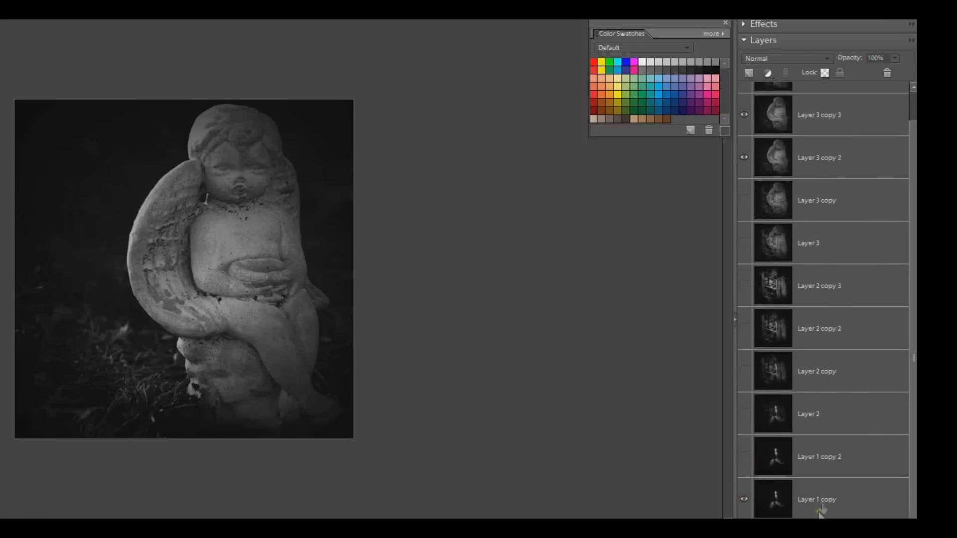
scroll(914, 414, up, 1)
click(743, 190)
drag(827, 148, 878, 447)
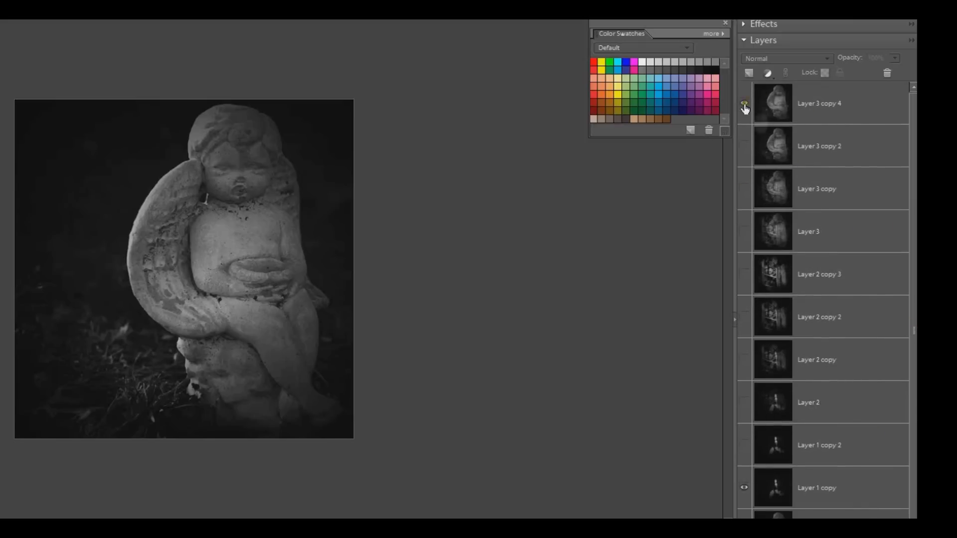
click(744, 105)
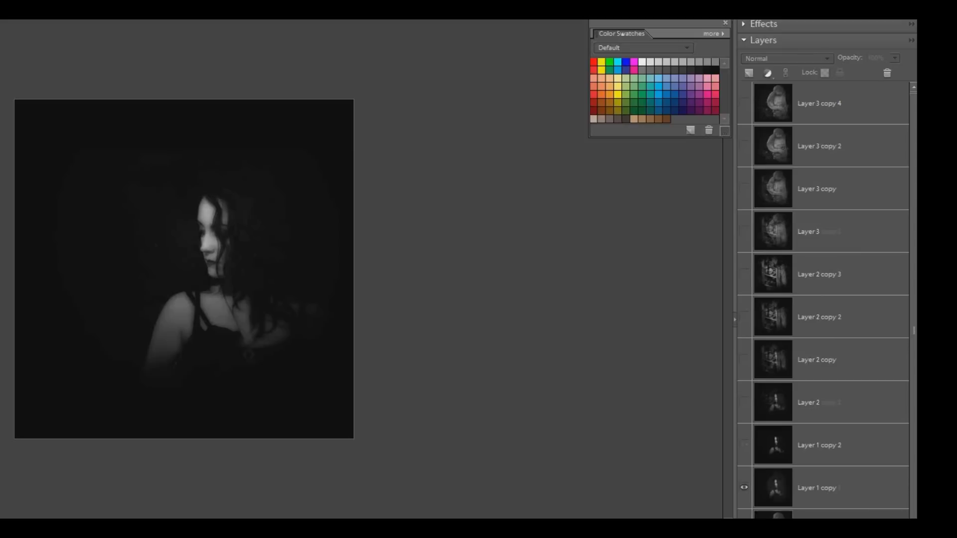
Fade Layer 1 copy to about 70% opacity and merge it onto the statue copy
scroll(827, 299, down, 3)
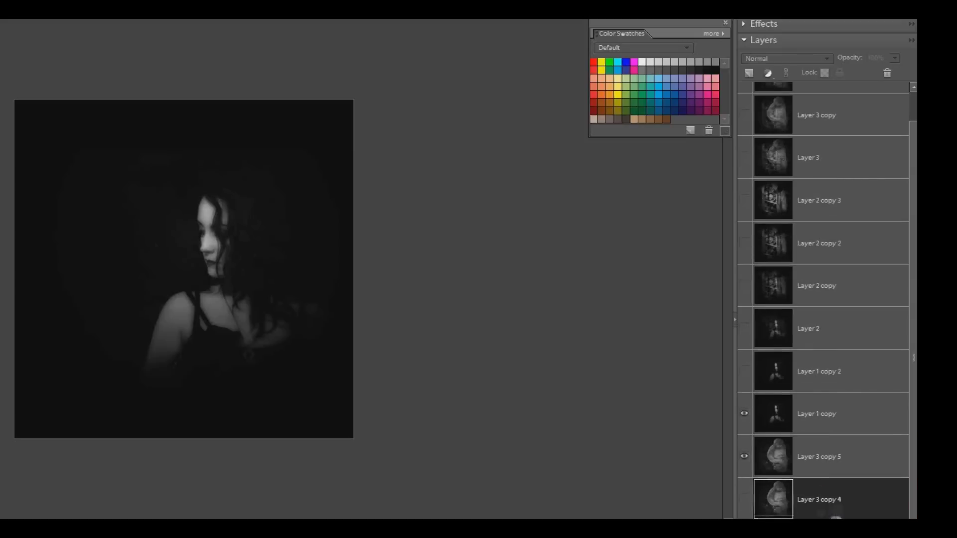
click(834, 412)
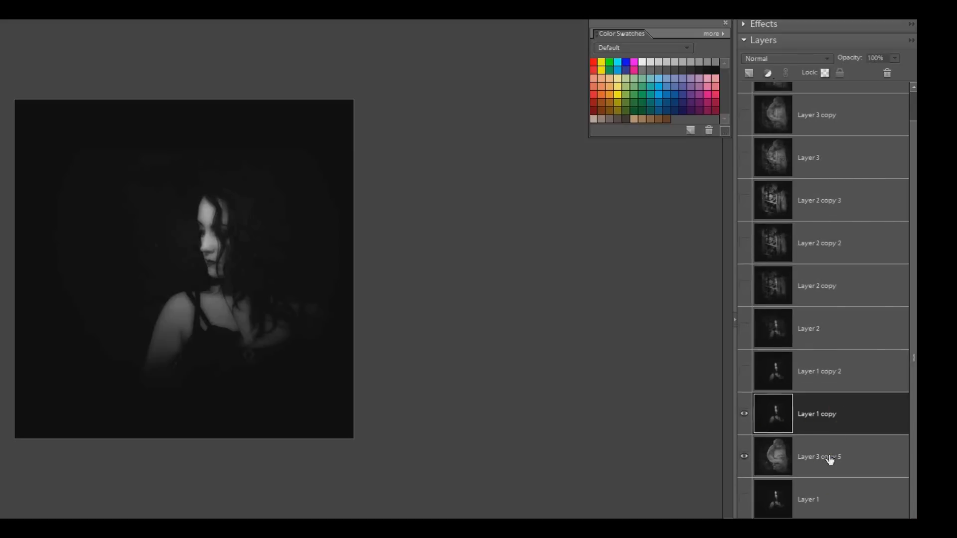
drag(898, 59, 874, 74)
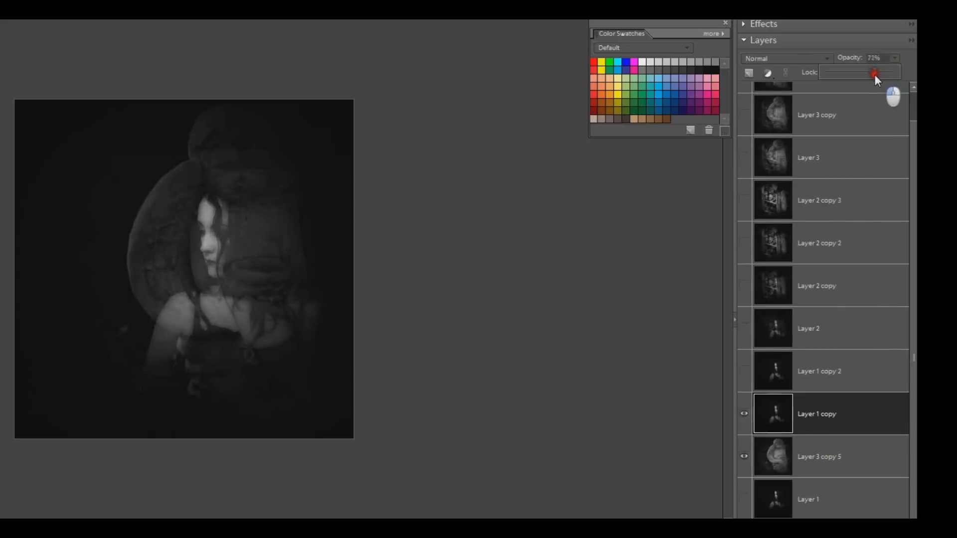
right_click(867, 425)
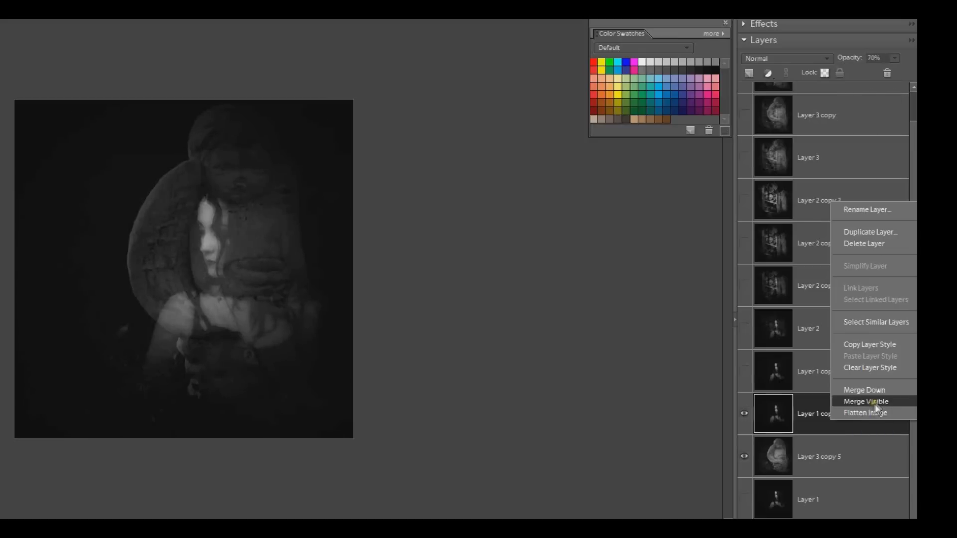
click(847, 406)
click(745, 444)
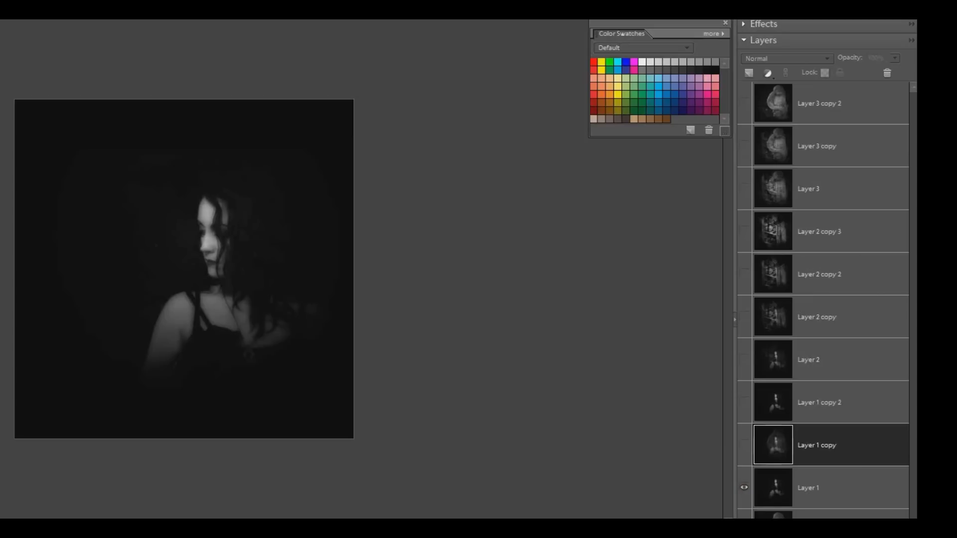
Fade Layer 1 to 50% opacity and merge it down onto the statue layer
click(846, 485)
click(893, 59)
drag(875, 75, 859, 76)
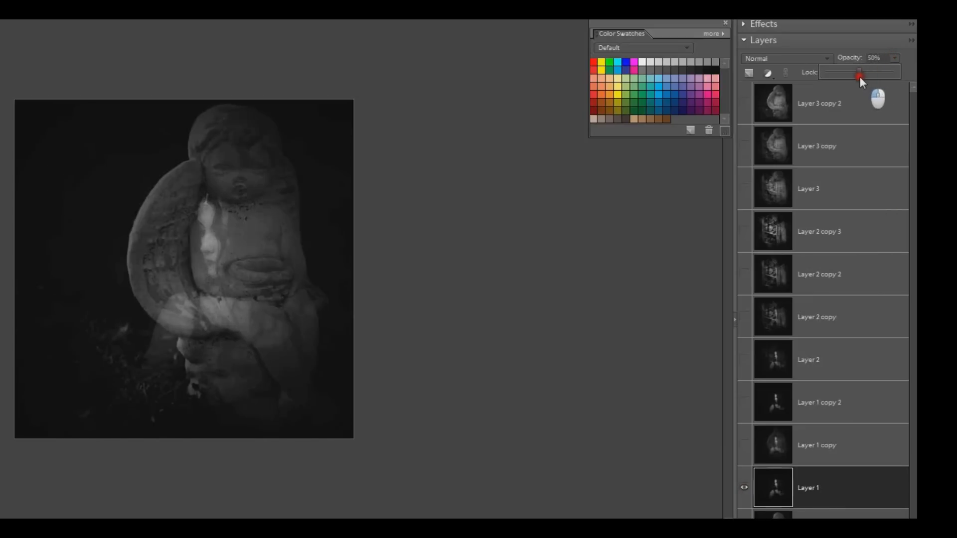
right_click(837, 489)
click(858, 454)
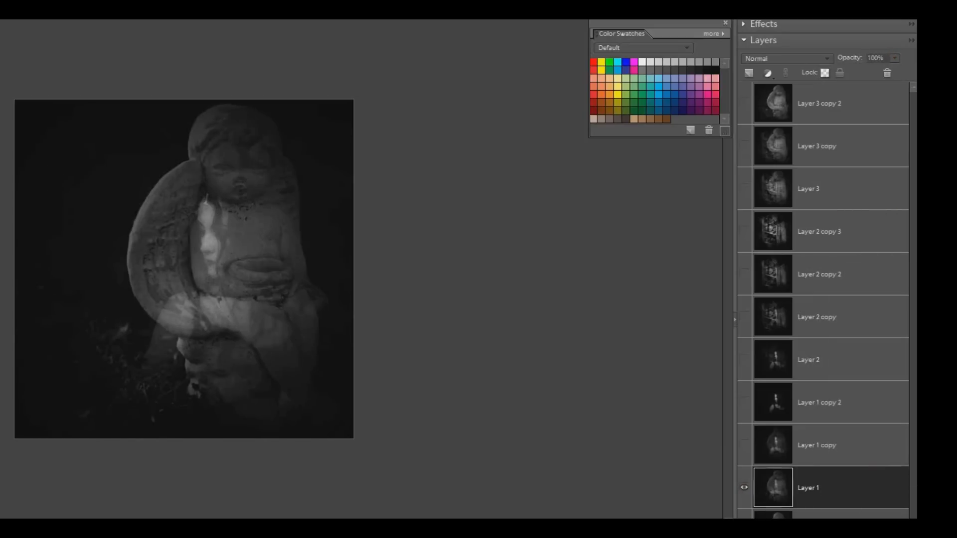
Duplicate Layer 1 copy 2 as Layer 1 copy 3, then delete the extra copy
right_click(817, 403)
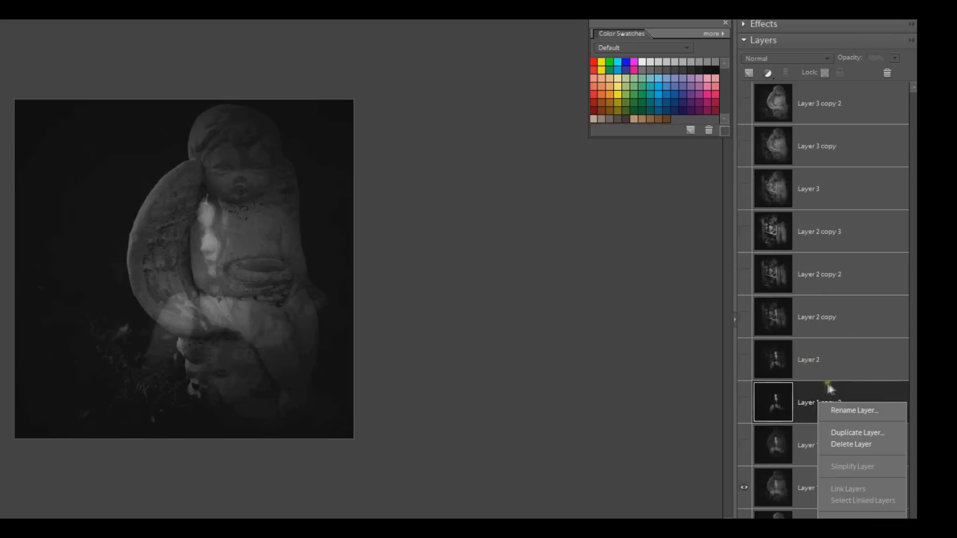
click(846, 433)
click(366, 150)
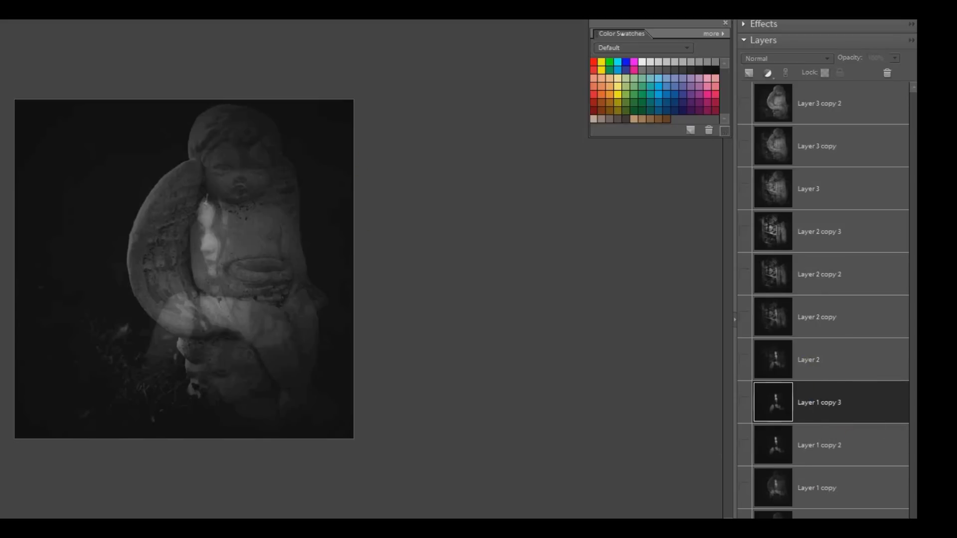
key(Delete)
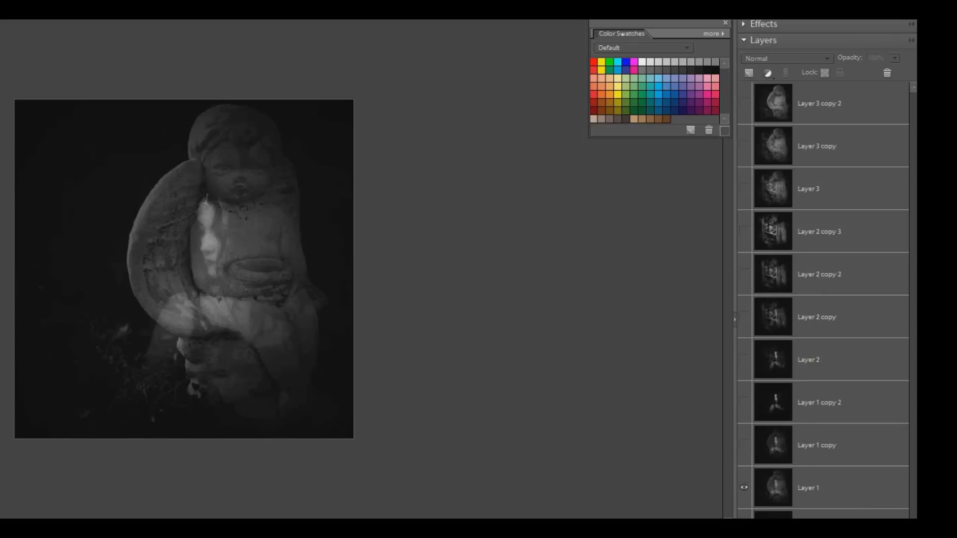
Hide Layer 1 and fade the bottom layer to about 20% opacity
click(808, 514)
click(744, 487)
click(895, 58)
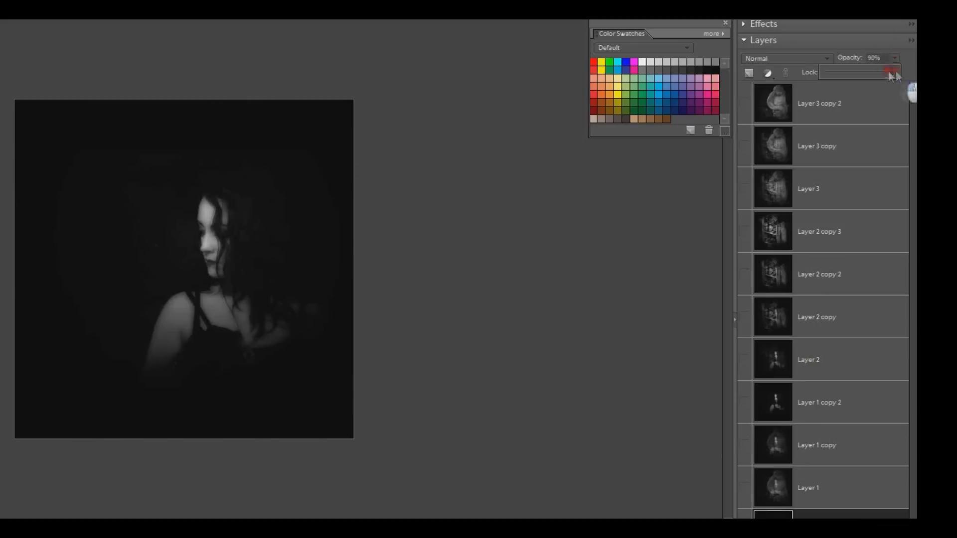
drag(893, 74, 842, 79)
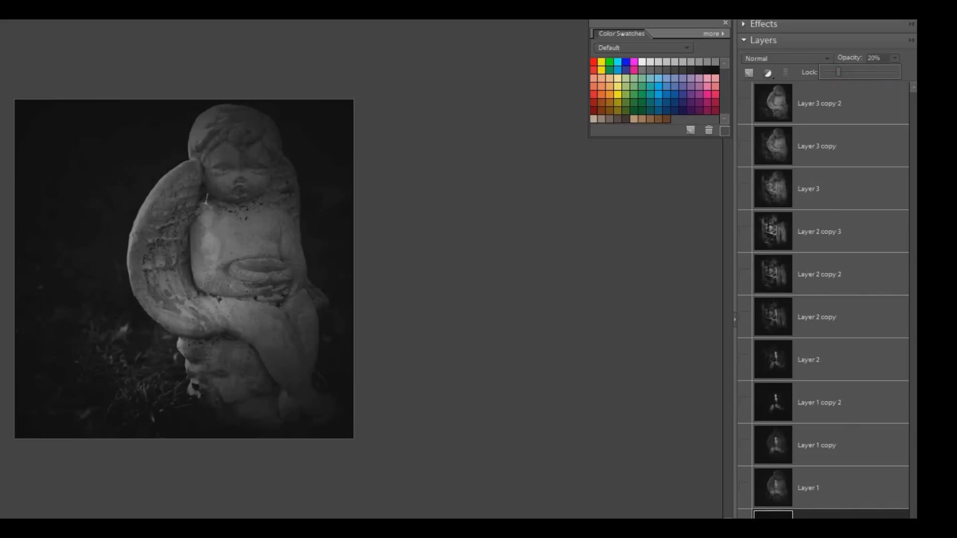
right_click(881, 318)
key(Escape)
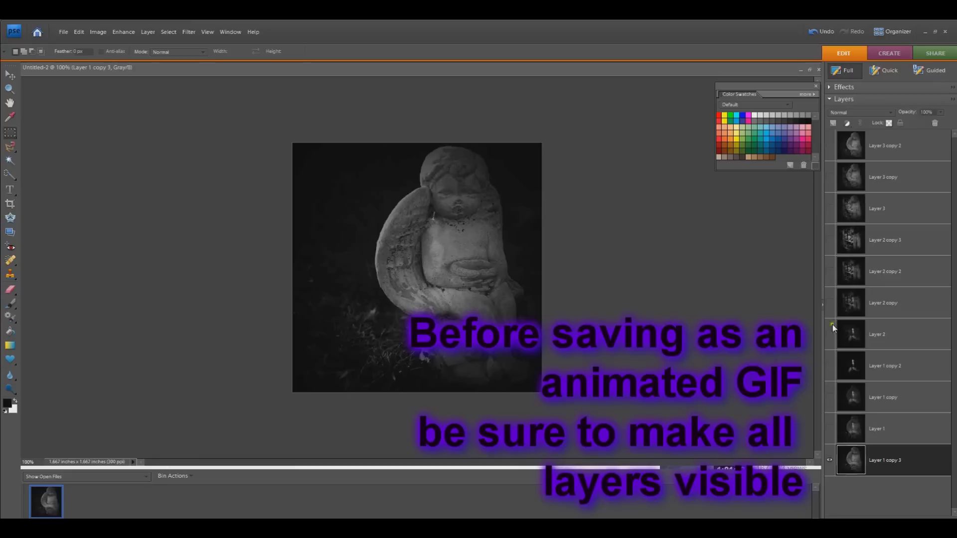
Turn visibility back on for every layer from Layer 1 up to Layer 3 copy 2
click(831, 428)
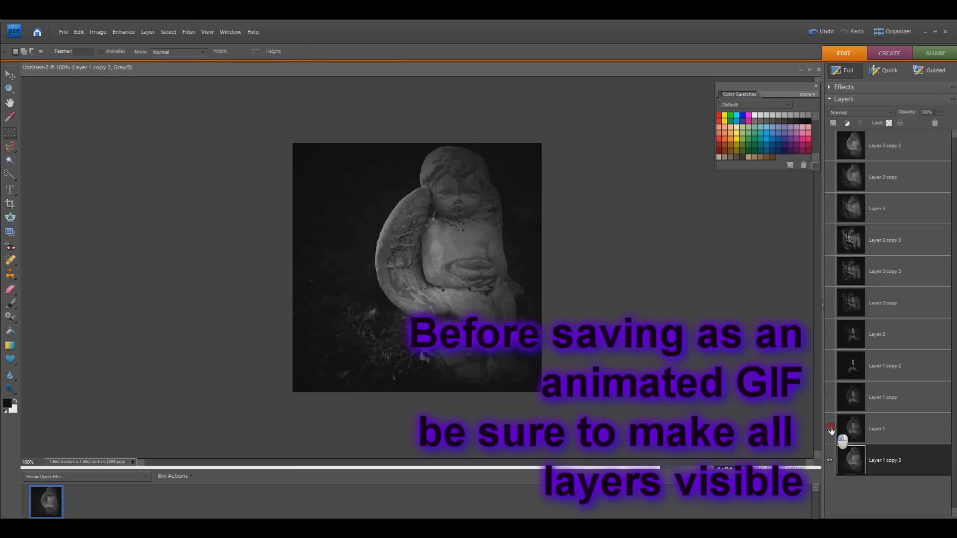
click(830, 398)
click(830, 366)
click(829, 334)
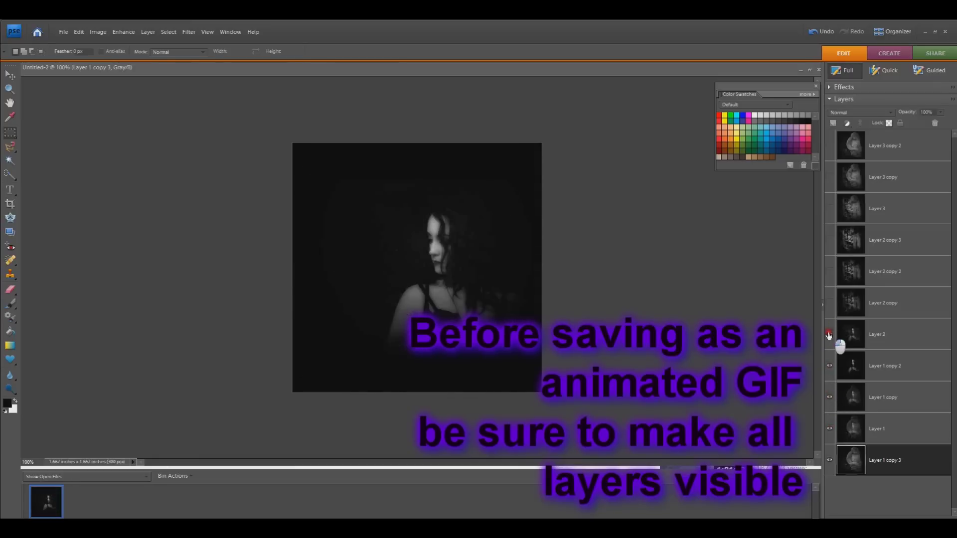
click(830, 303)
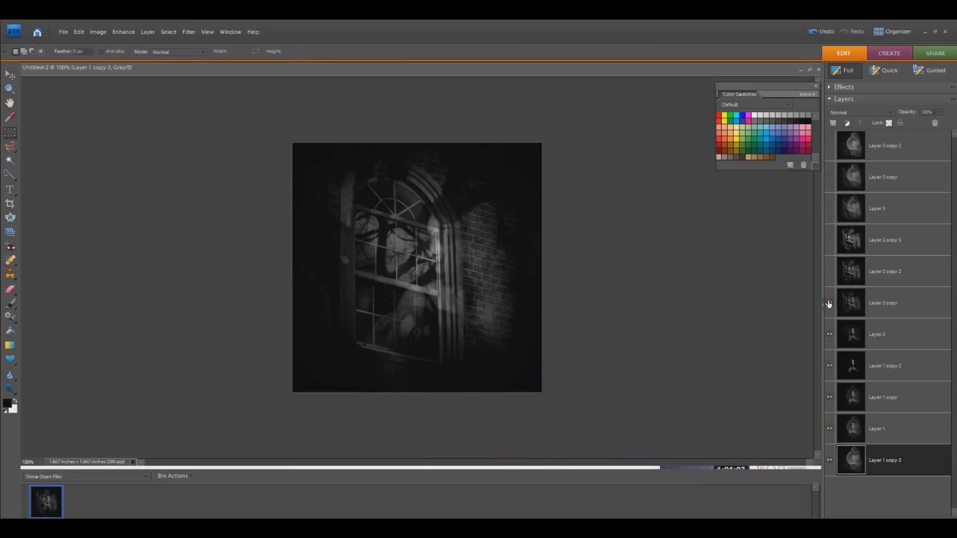
click(830, 271)
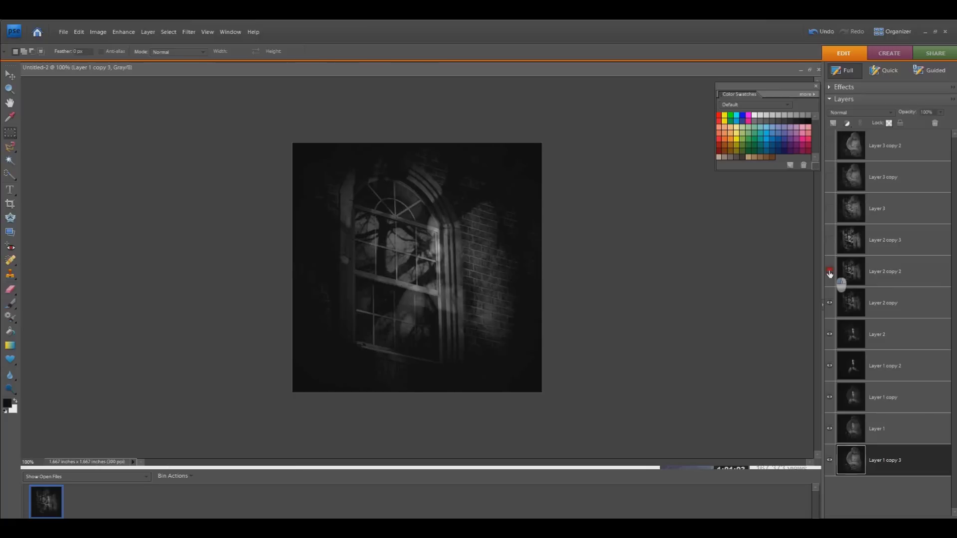
click(831, 241)
click(829, 208)
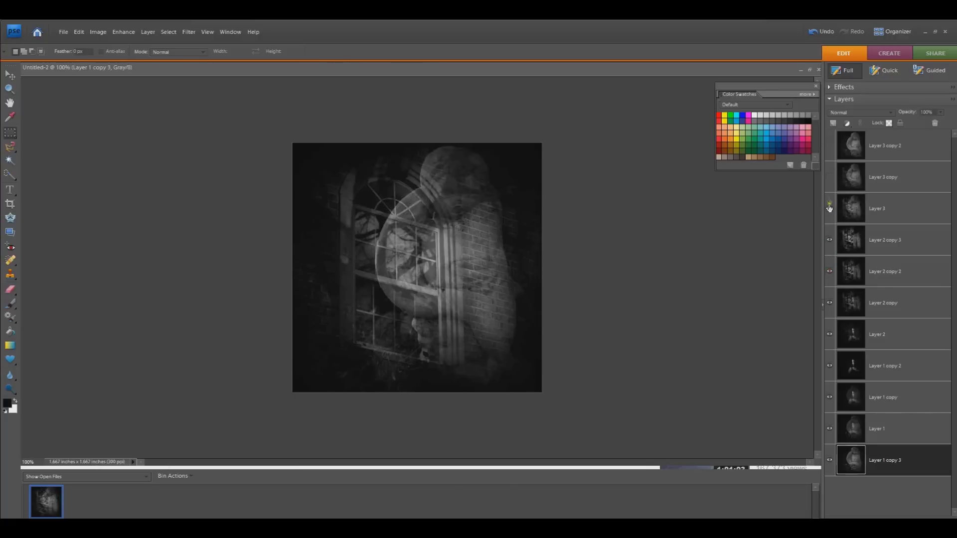
click(830, 177)
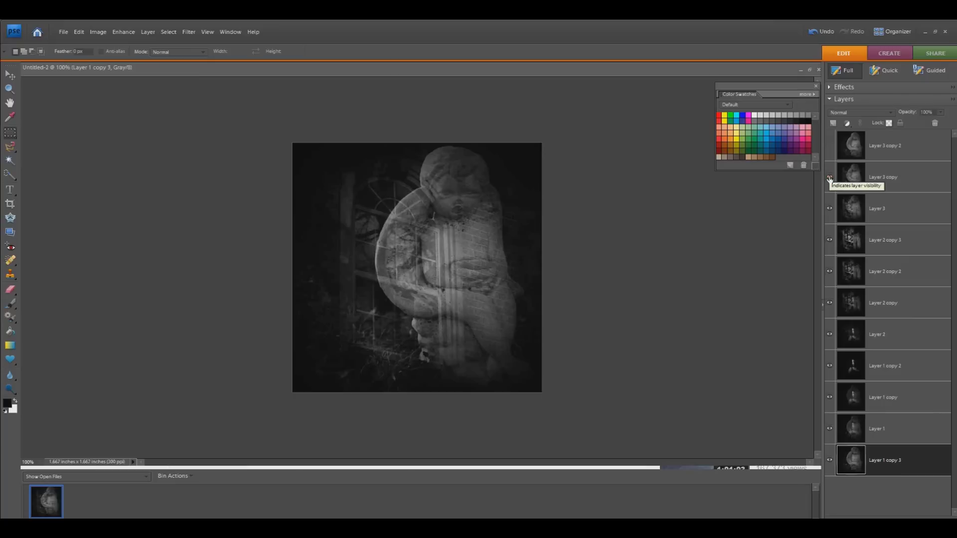
click(830, 145)
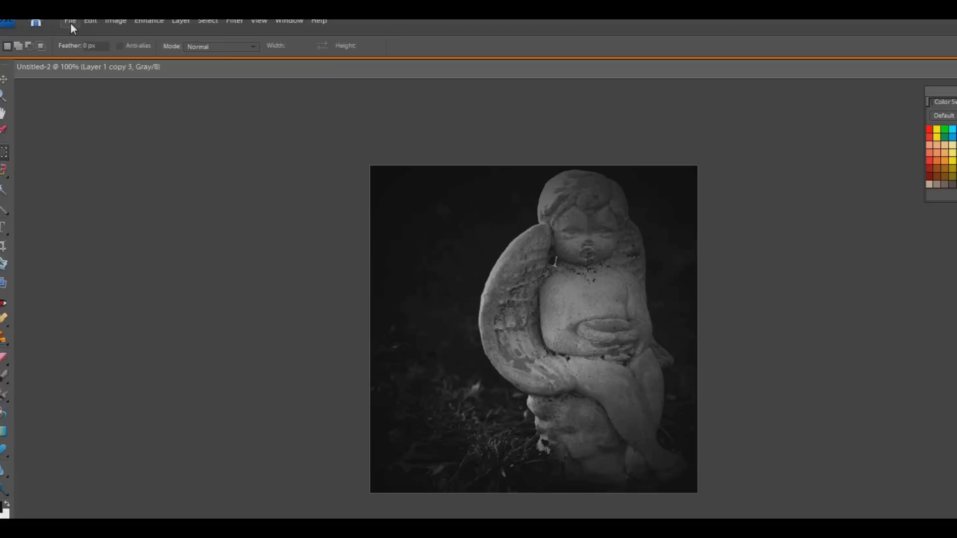
click(63, 32)
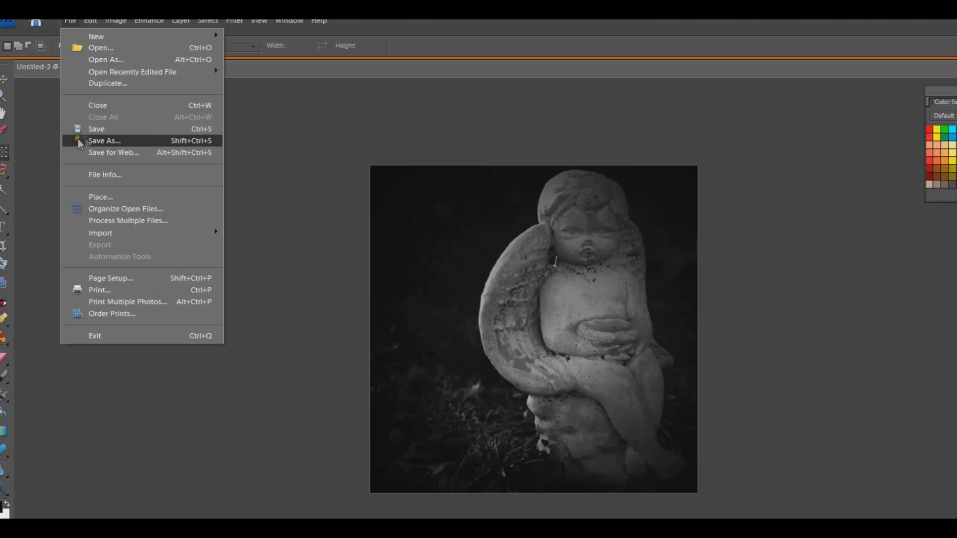
Save a copy as CompuServe GIF Untitled-2.gif with Layers As Frames enabled
click(106, 140)
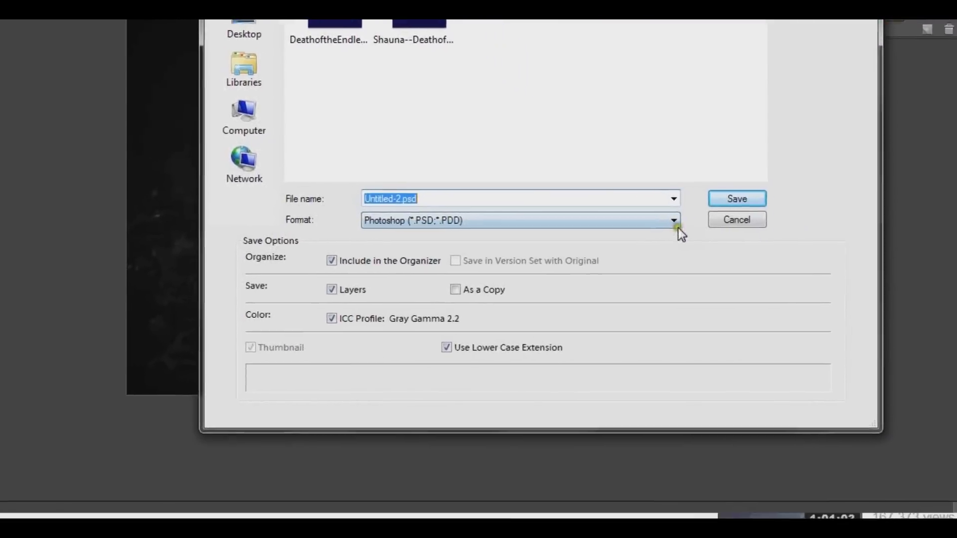
click(676, 225)
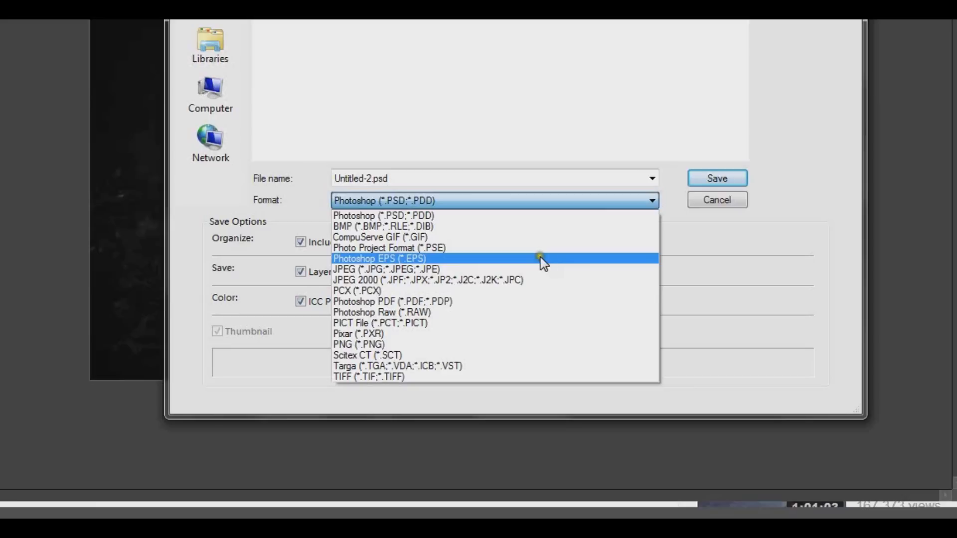
click(440, 235)
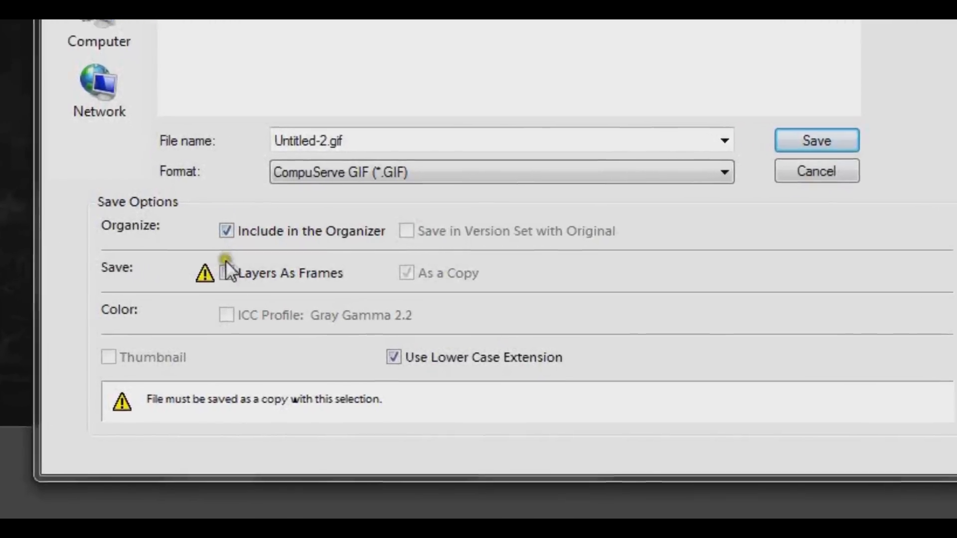
click(227, 270)
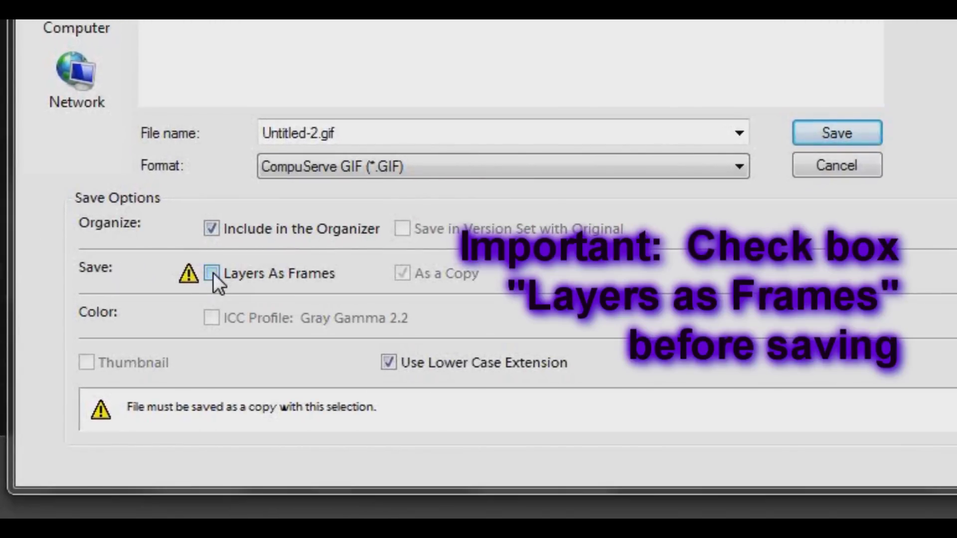
click(214, 273)
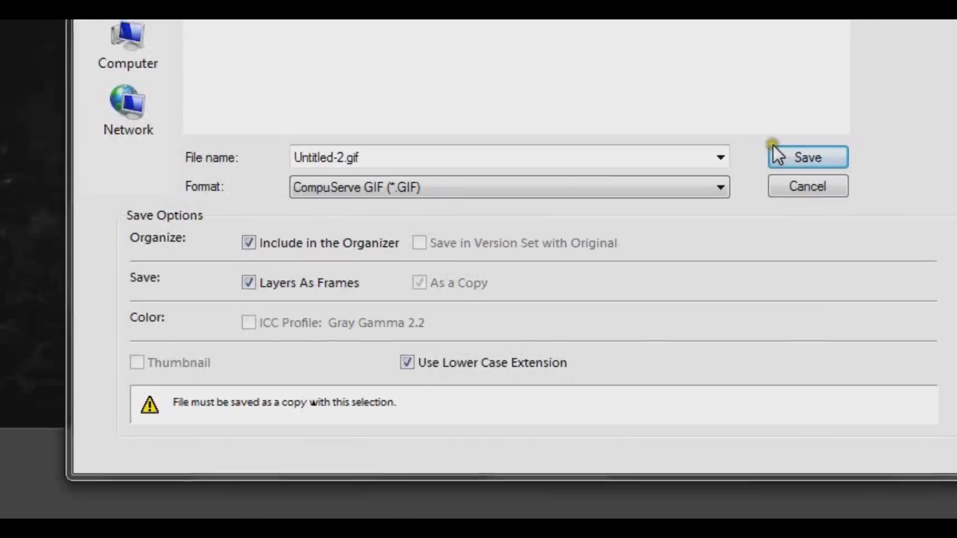
click(837, 132)
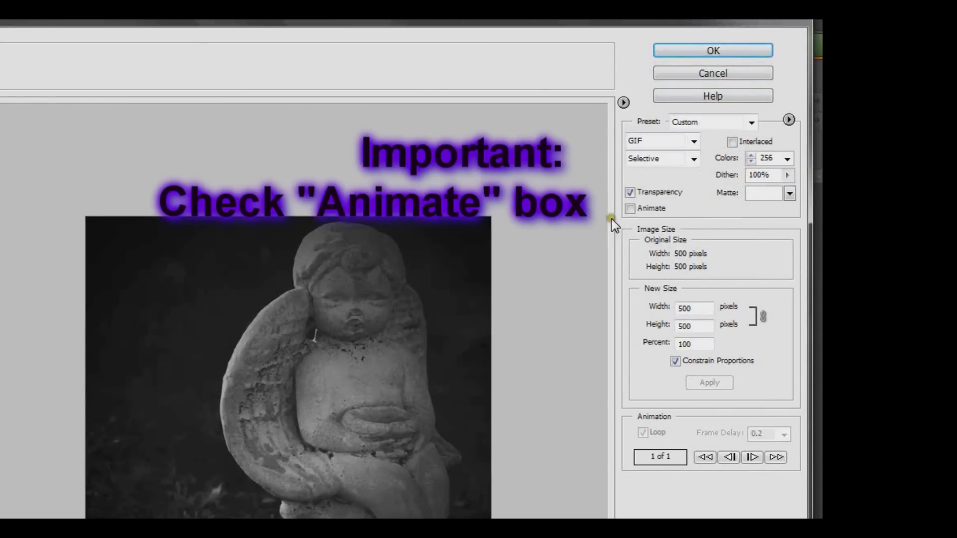
Enable Animate, set a 0.5-second frame delay, and preview the GIF in the browser
click(630, 210)
click(629, 210)
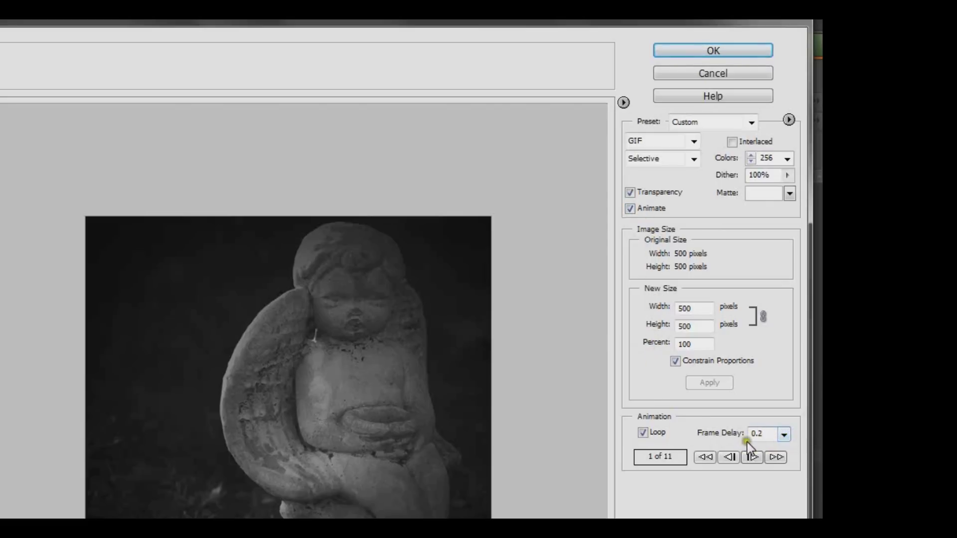
click(785, 434)
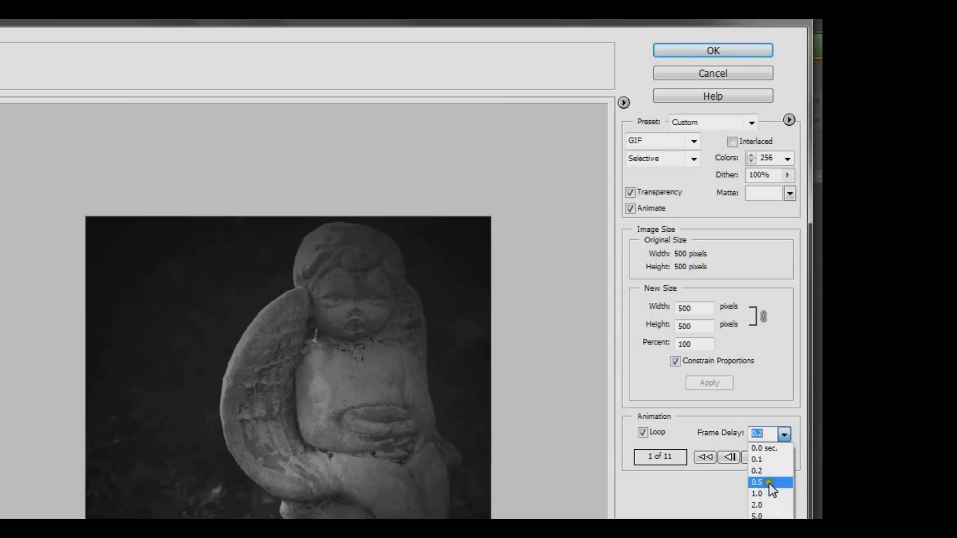
click(770, 482)
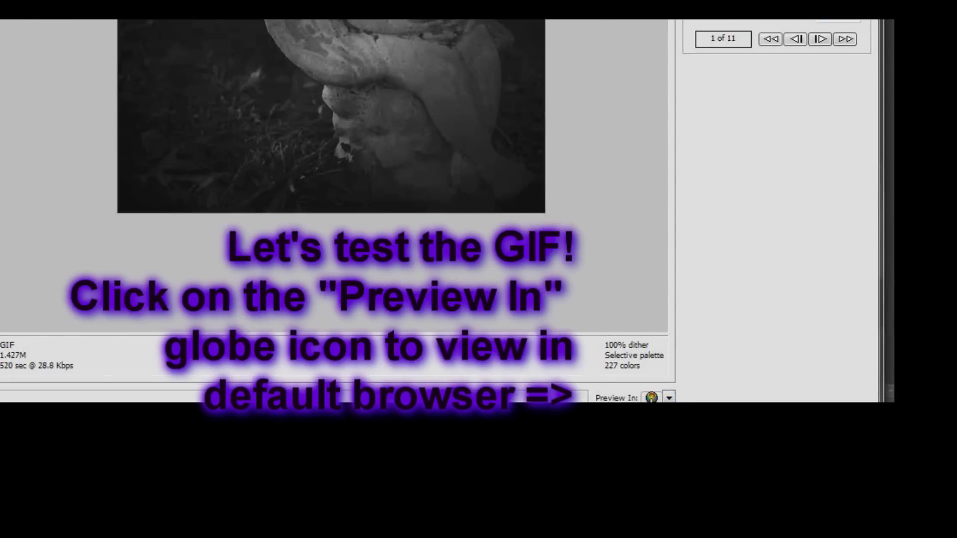
click(668, 397)
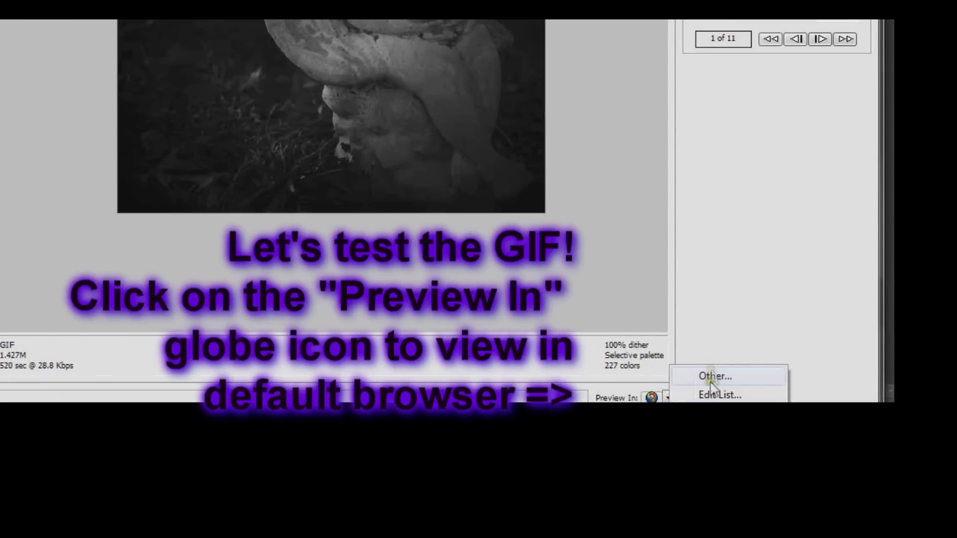
click(650, 397)
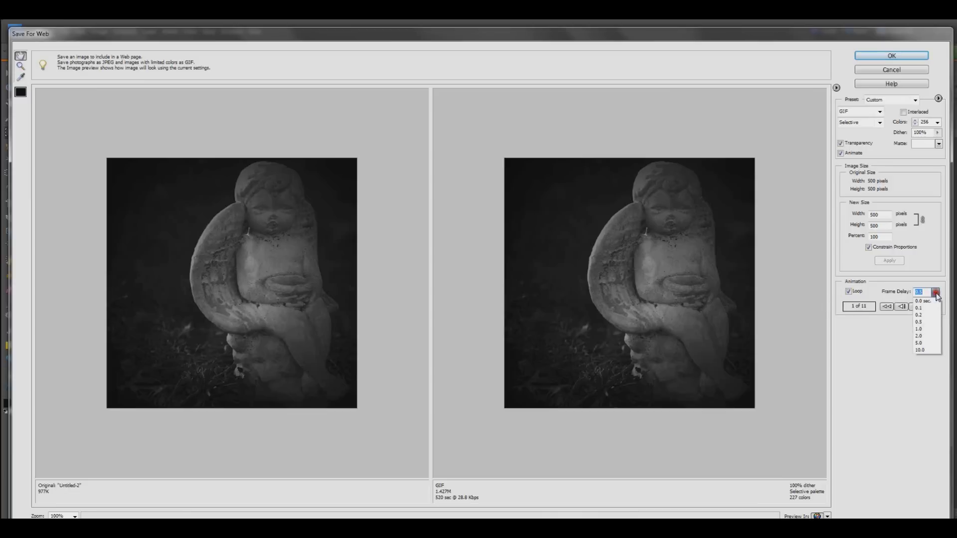
Change the frame delay to 2.0 seconds and preview the GIF in the browser again
click(923, 337)
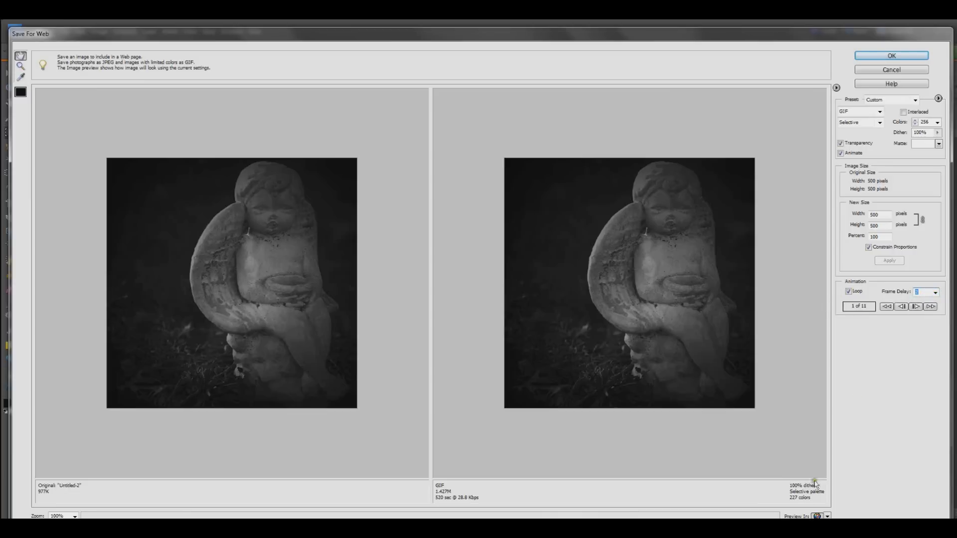
click(817, 516)
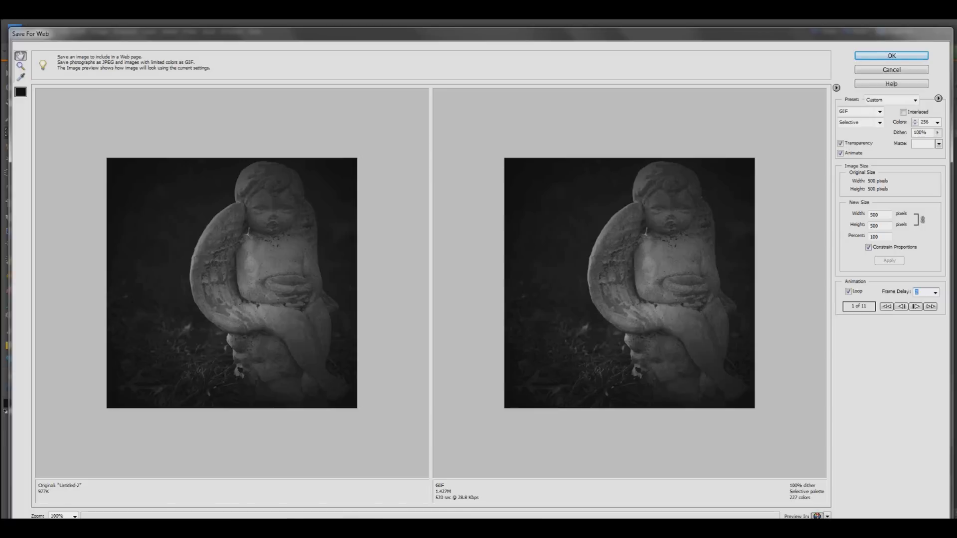